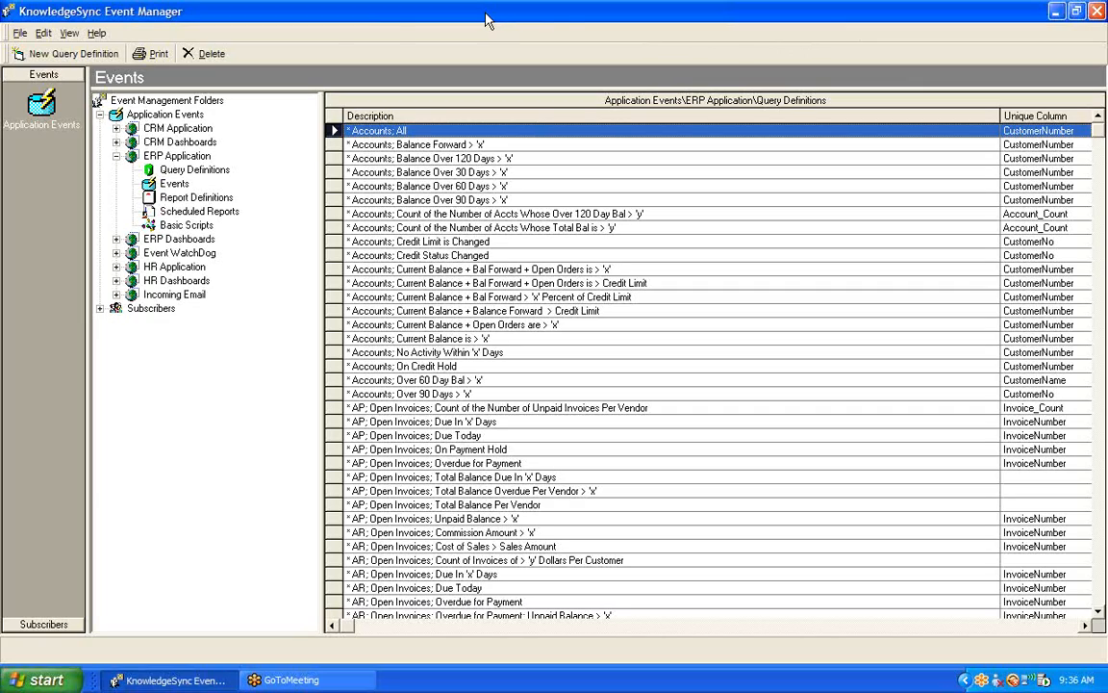
- Create a new ERP Application query definition with the description "AP;> 'x' Overdue Invoices Per Vendor"
left_click(96, 55)
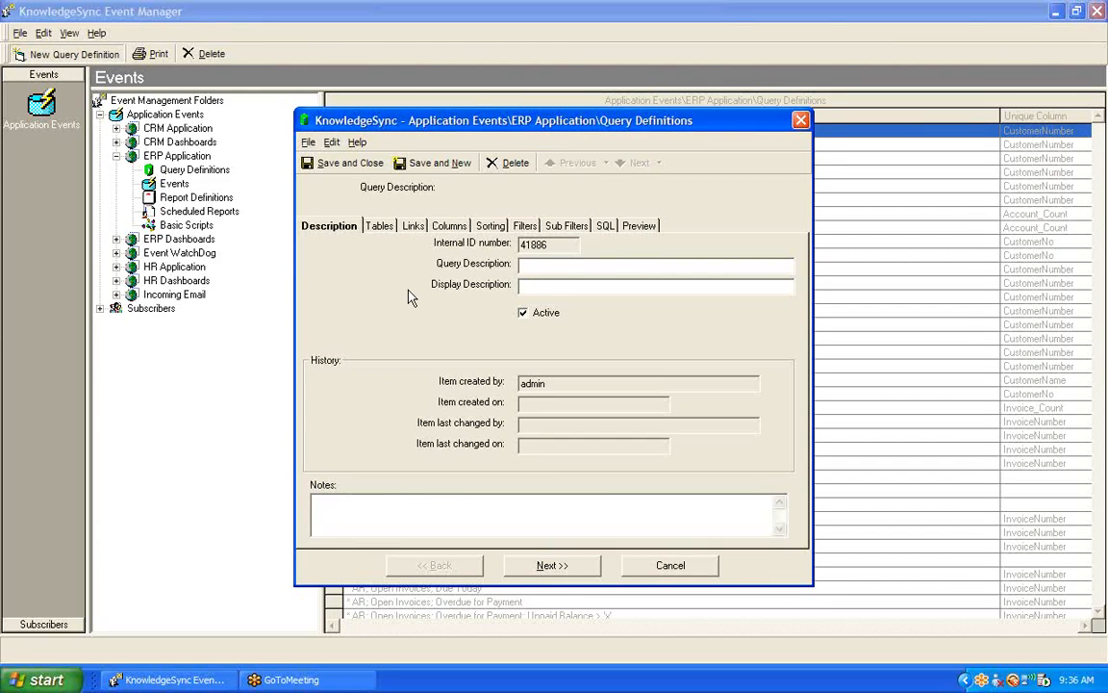
type("AP:> 'x' Overdue Invoices Per Vendor")
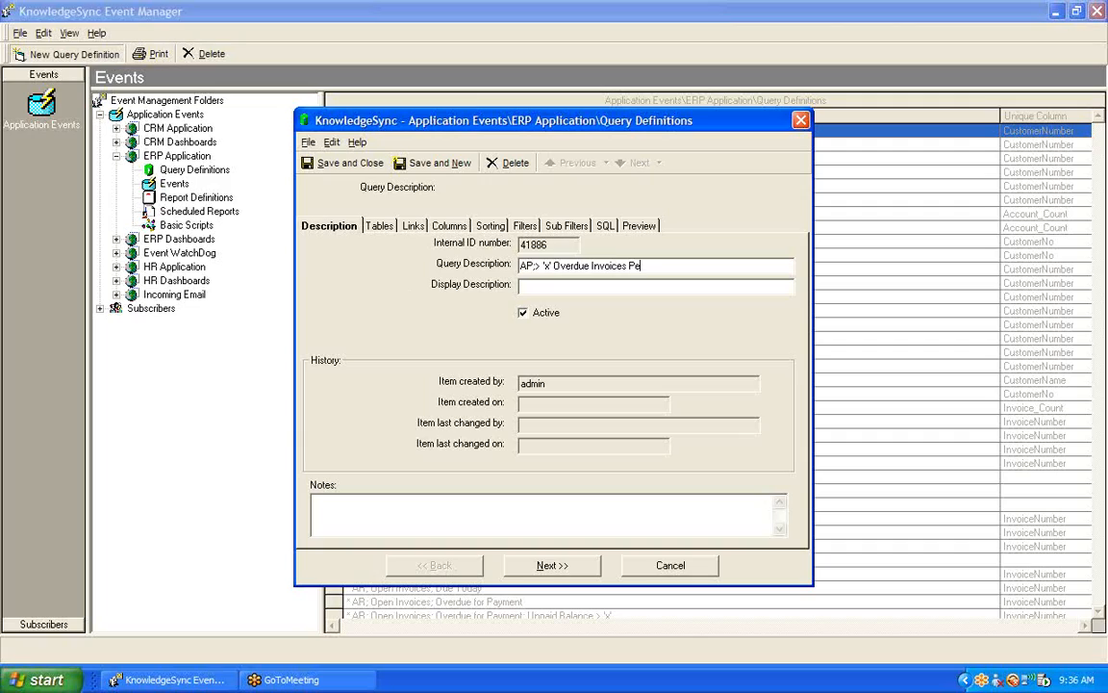
key("Tab")
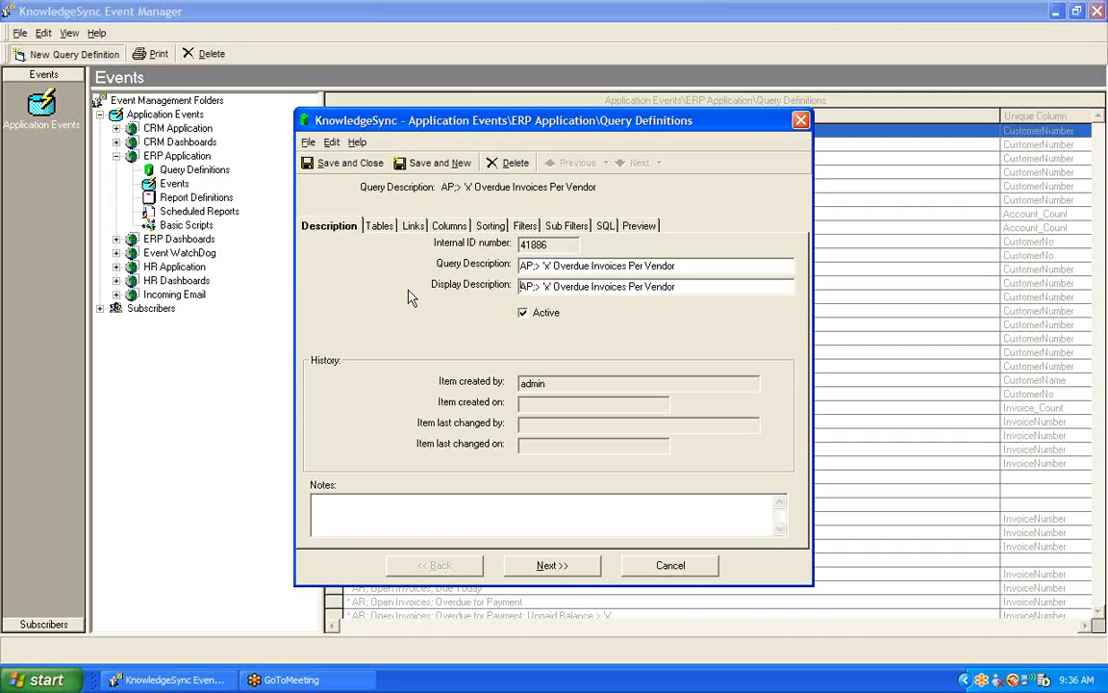
- Add the AP4_OpenInvoice and AP1_VendorMaster tables to the query
left_click(381, 229)
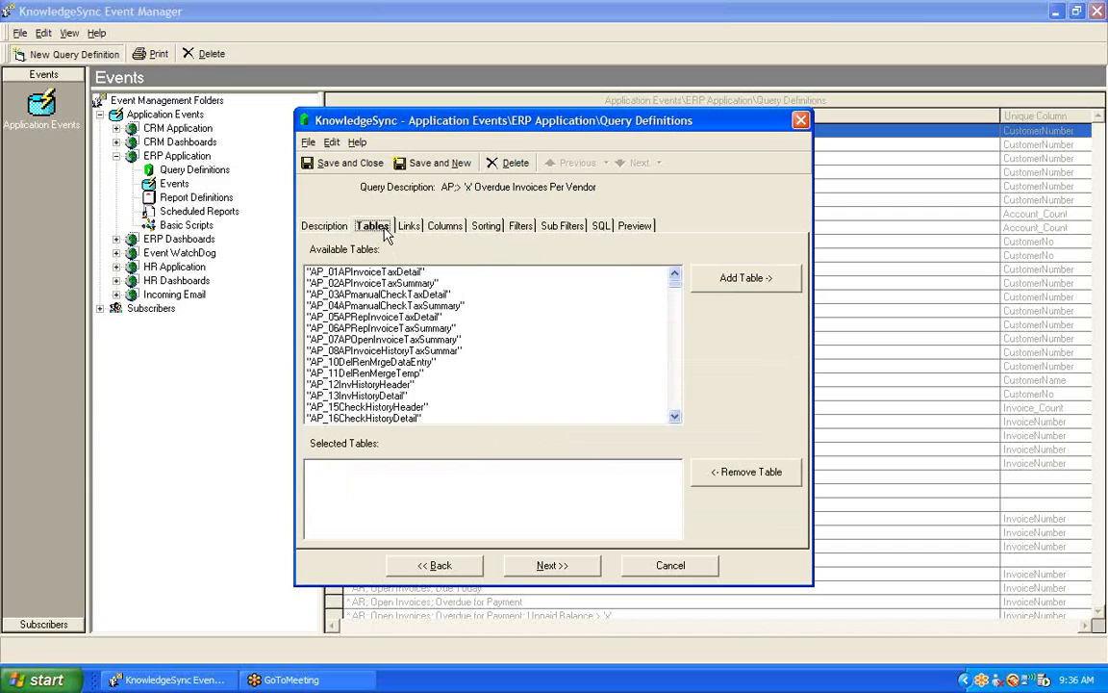
left_click(675, 416)
left_click_drag(676, 419, 677, 420)
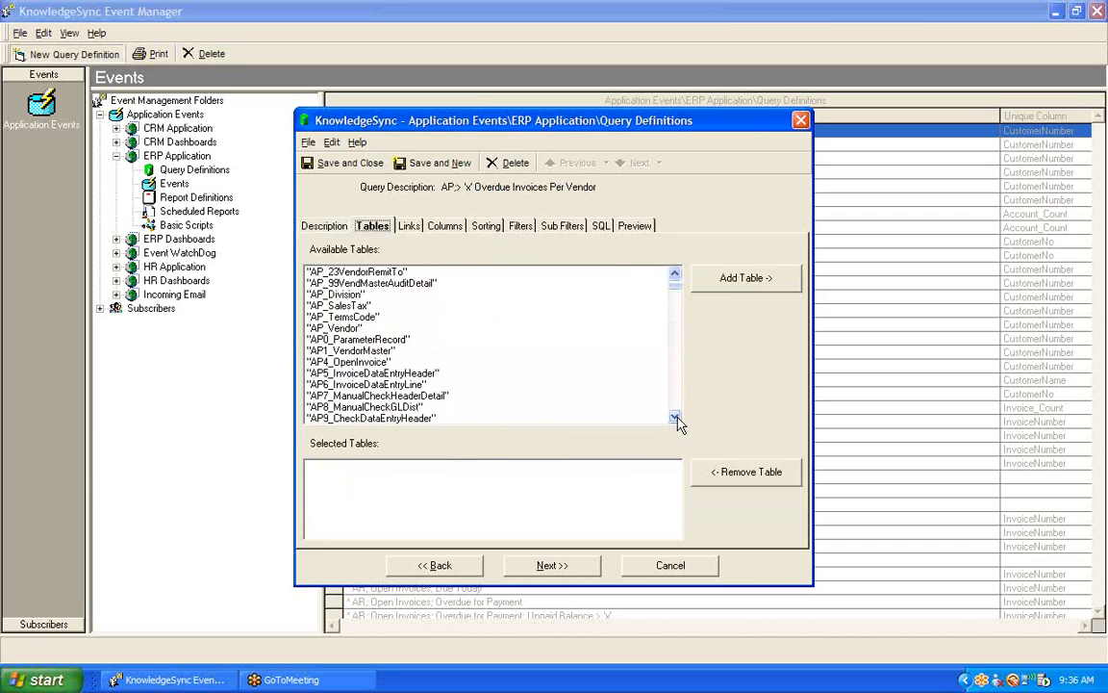
double_click(364, 363)
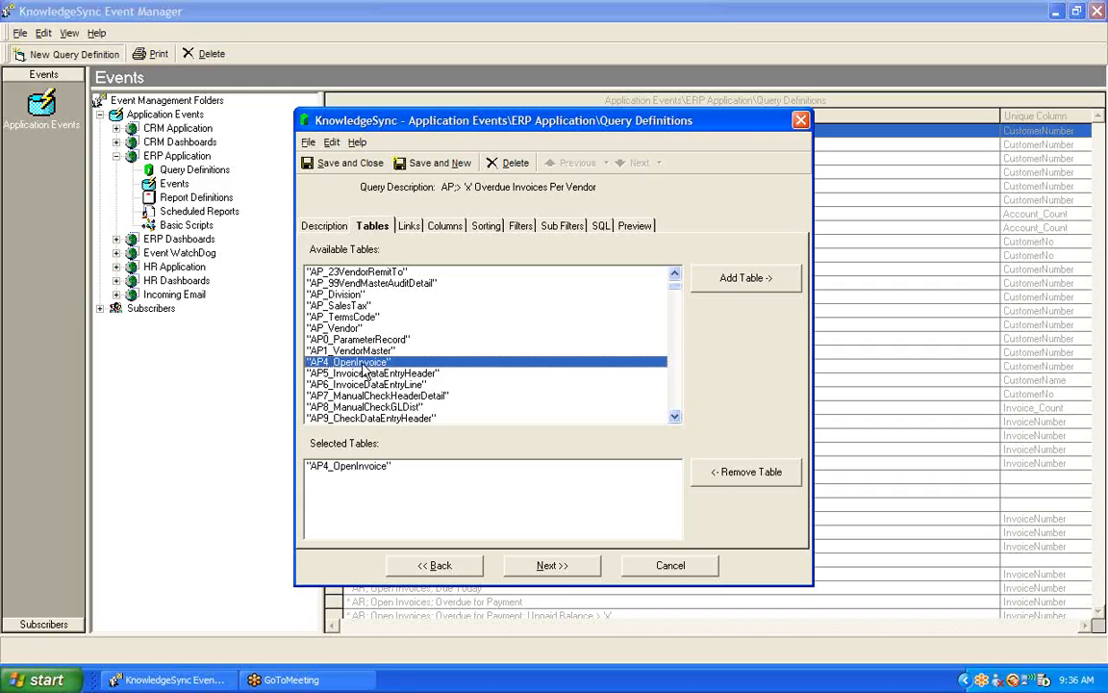
double_click(352, 352)
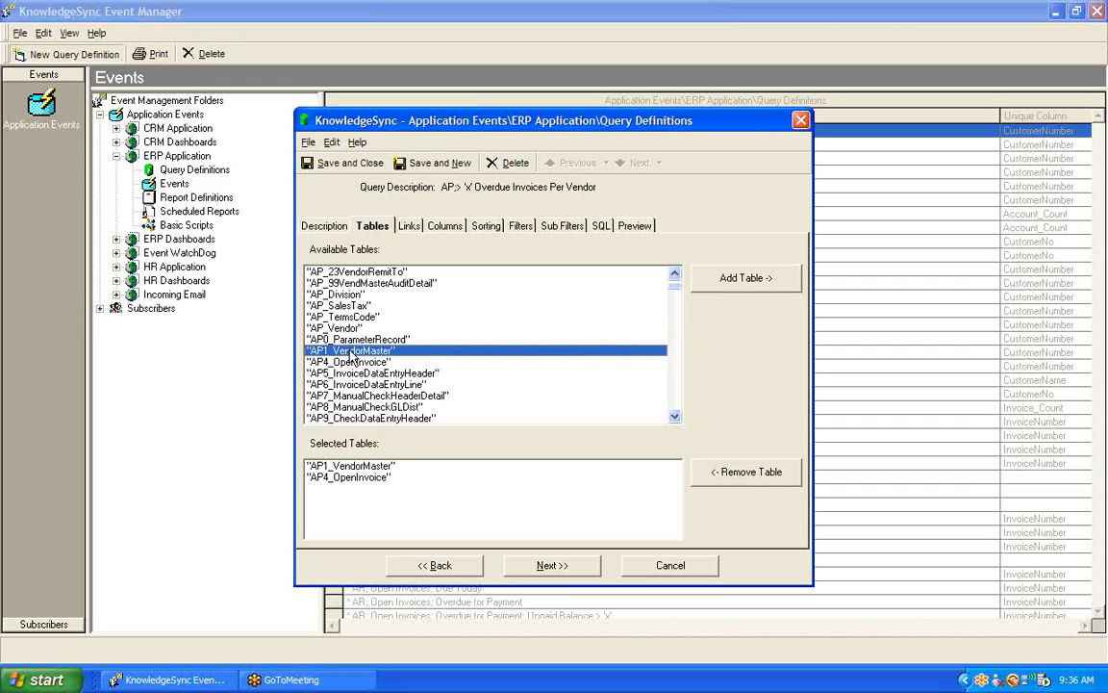
- Link AP4_OpenInvoice to AP1_VendorMaster on VendorNumber, keeping the Left Outer Join link type
left_click(405, 227)
left_click(472, 260)
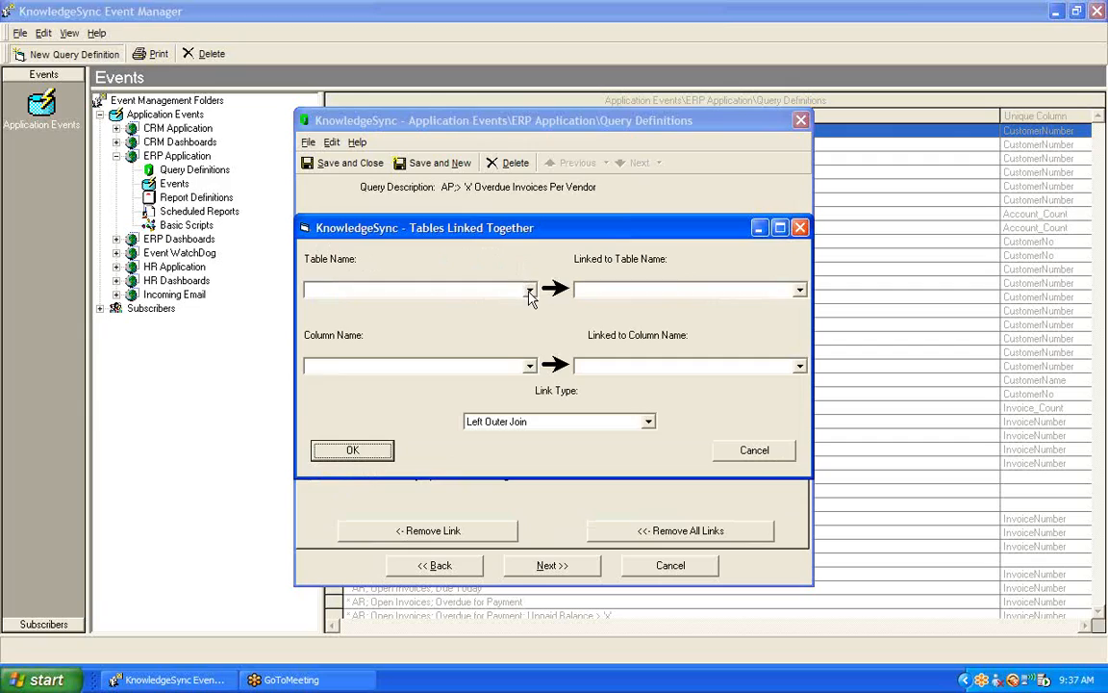
left_click(529, 289)
left_click(460, 316)
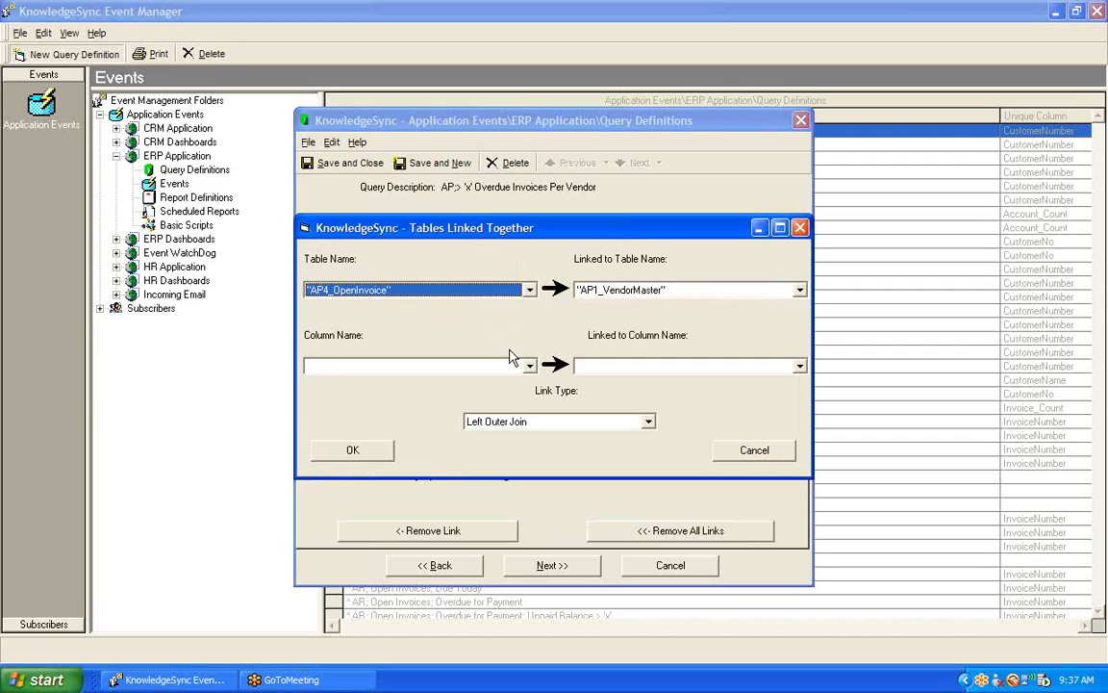
left_click(531, 366)
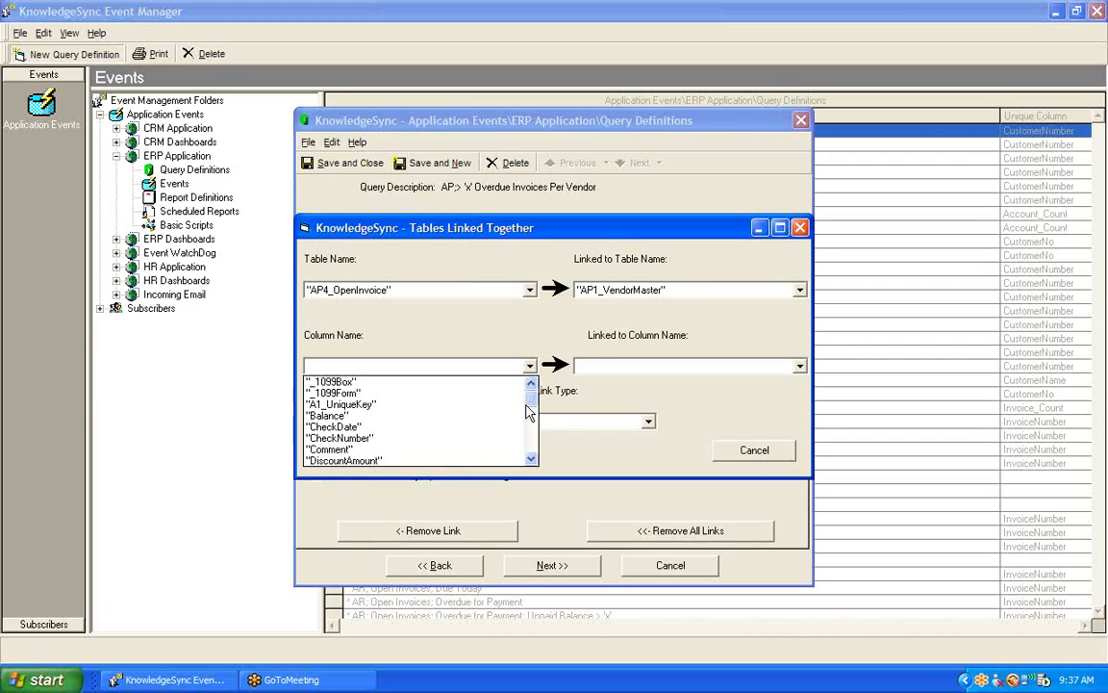
left_click_drag(532, 389, 536, 460)
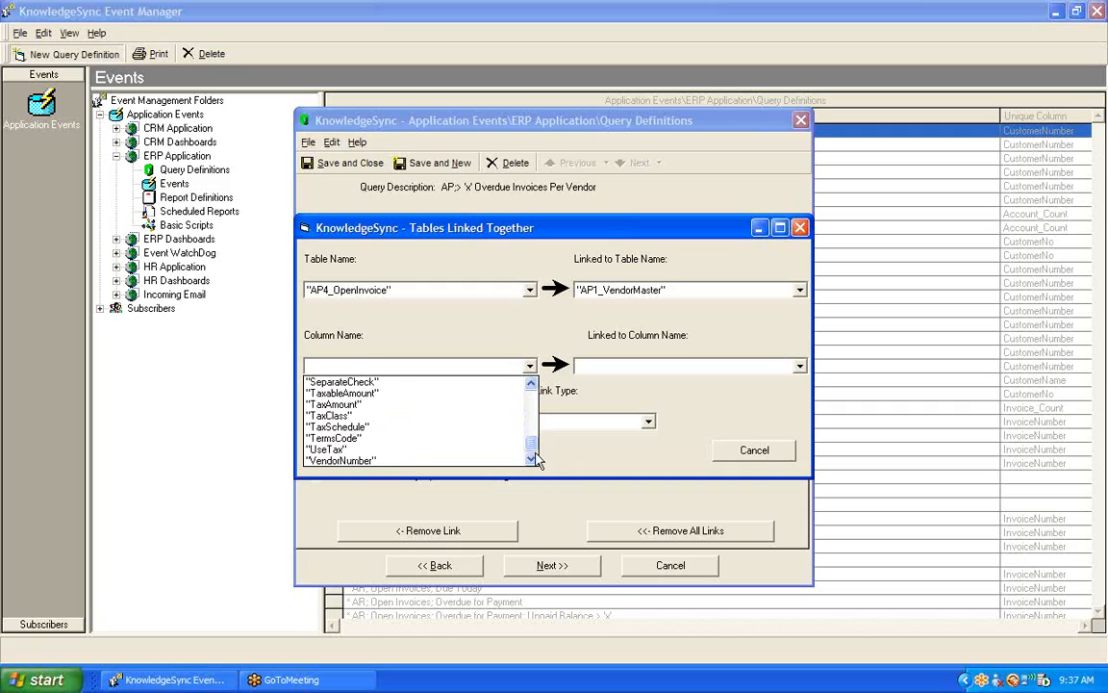
left_click(469, 460)
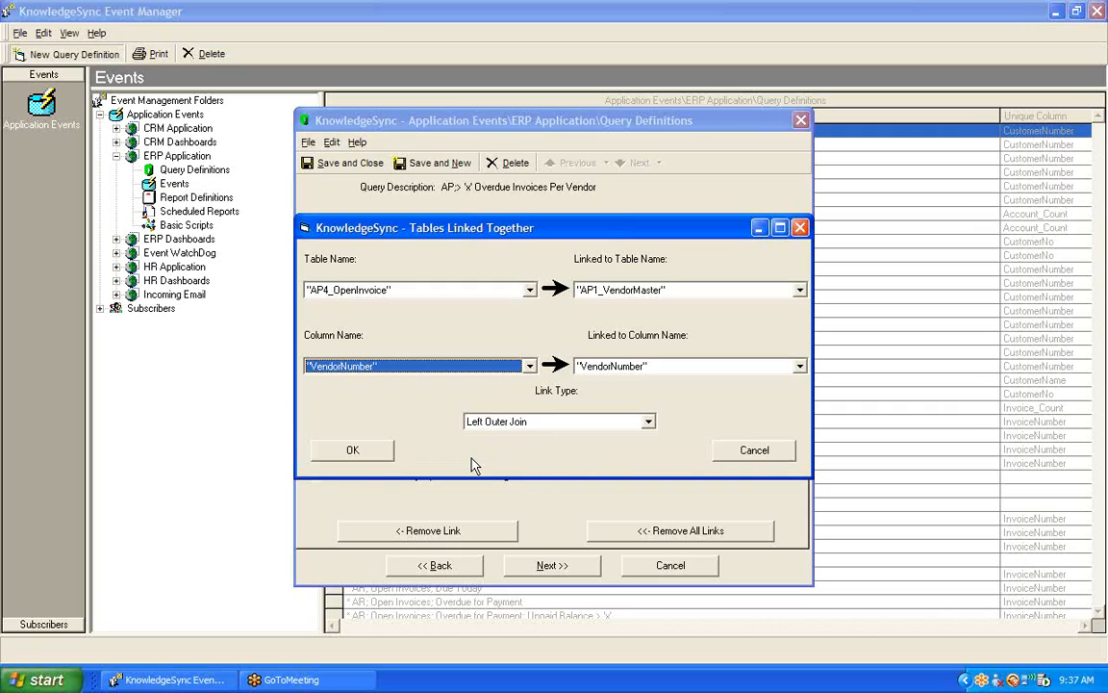
left_click(370, 458)
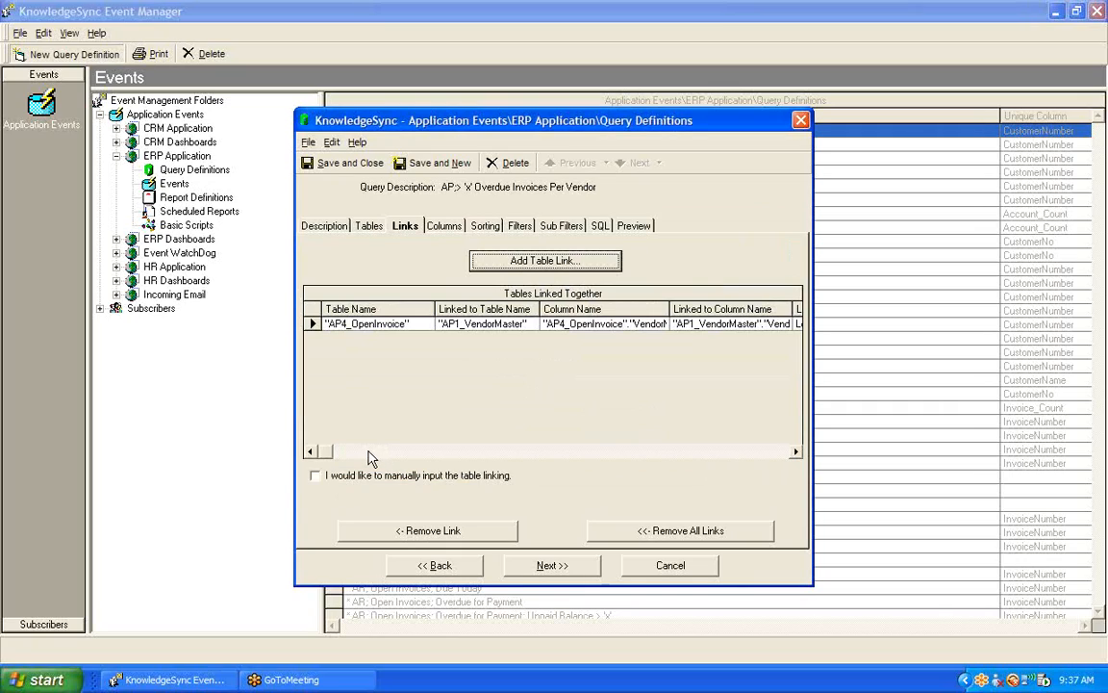
- Add the InvoiceNumber column of AP4_OpenInvoice to the query and set its column type to Count
left_click(439, 230)
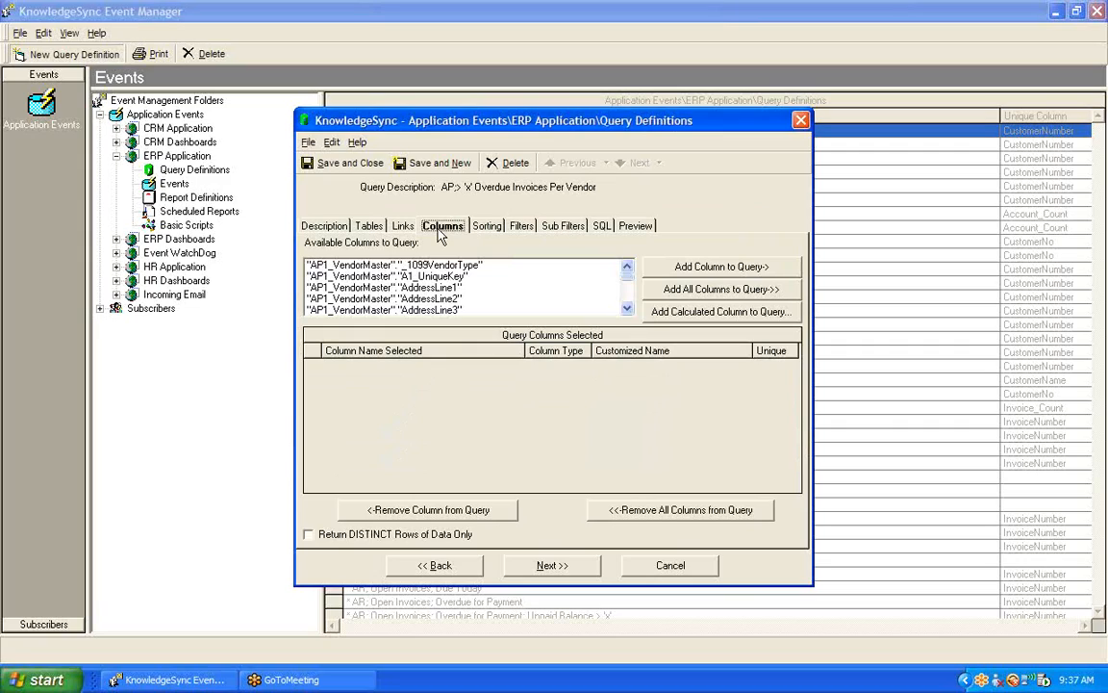
left_click_drag(632, 285, 633, 302)
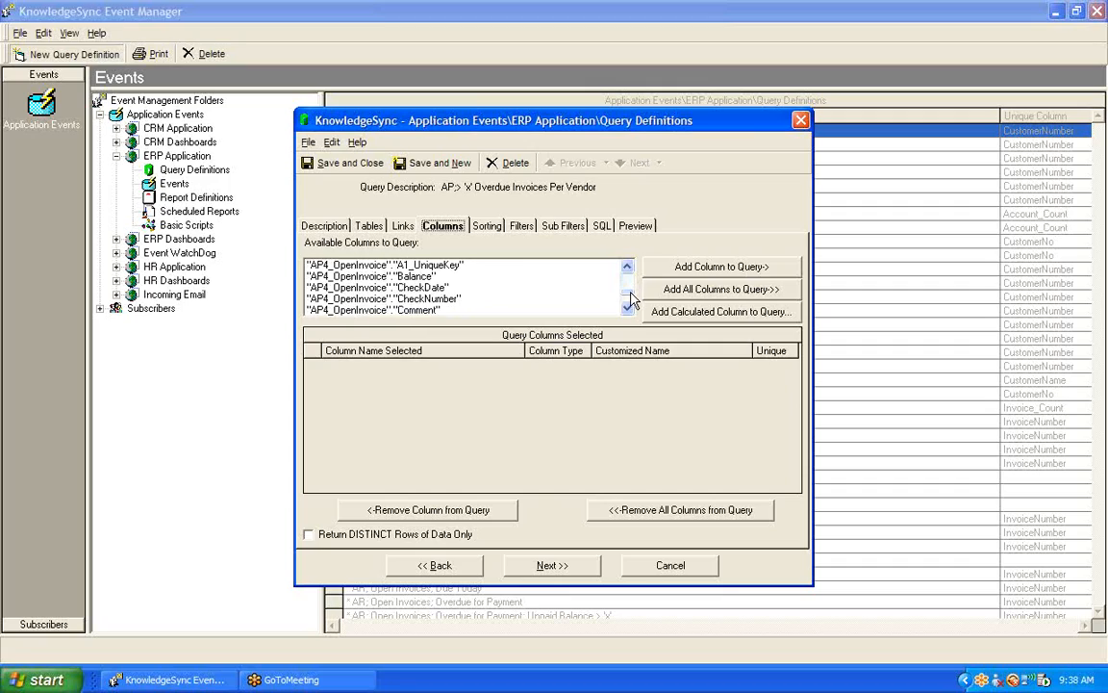
left_click(628, 309)
left_click(628, 309)
left_click(627, 309)
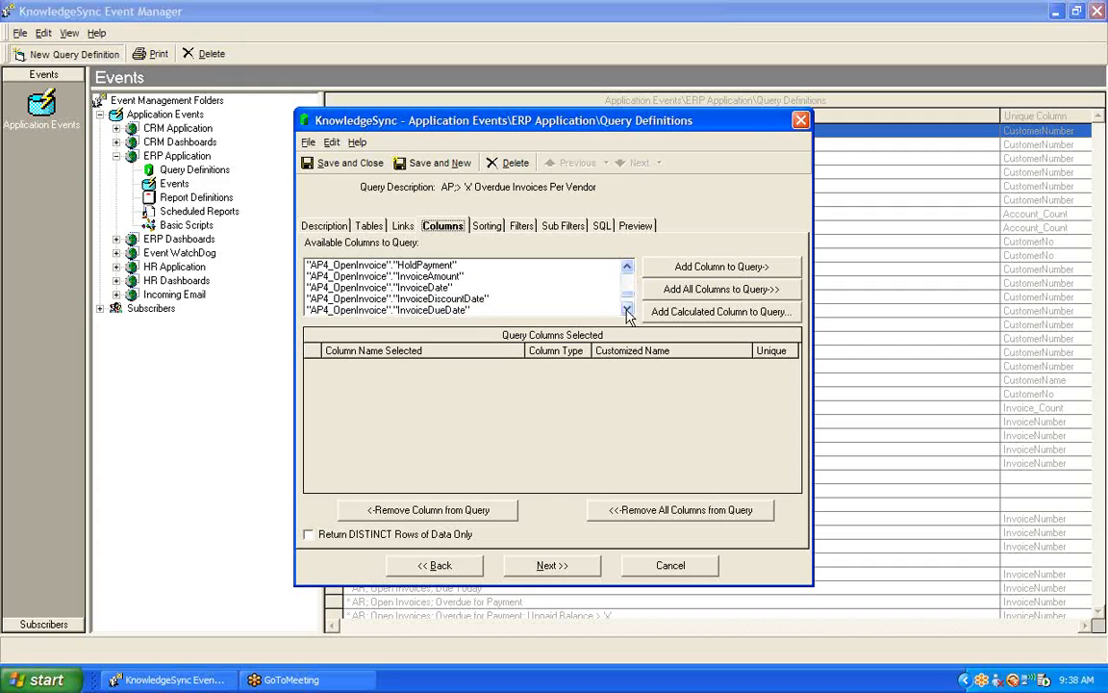
left_click(627, 308)
left_click(627, 309)
left_click(627, 308)
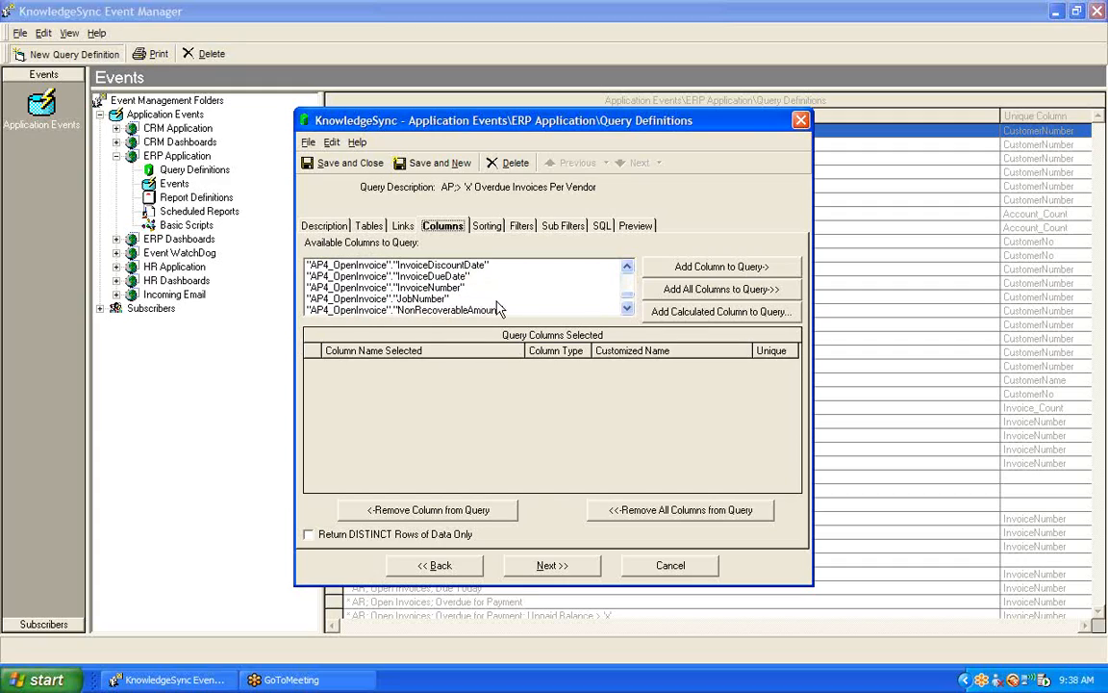
double_click(442, 289)
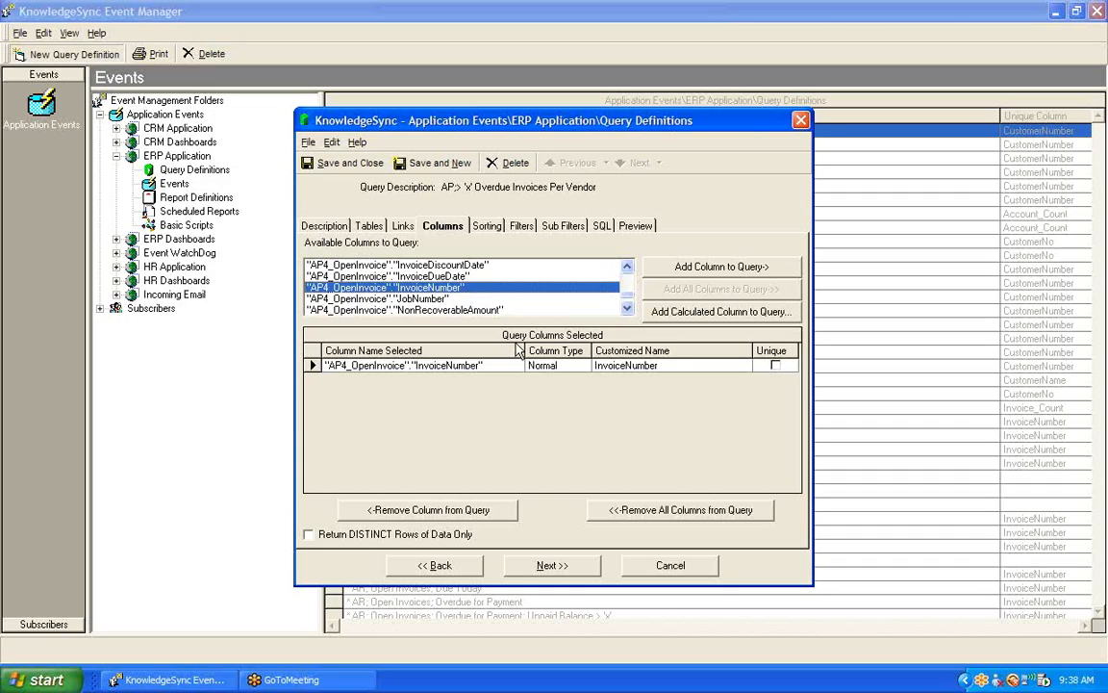
left_click(573, 364)
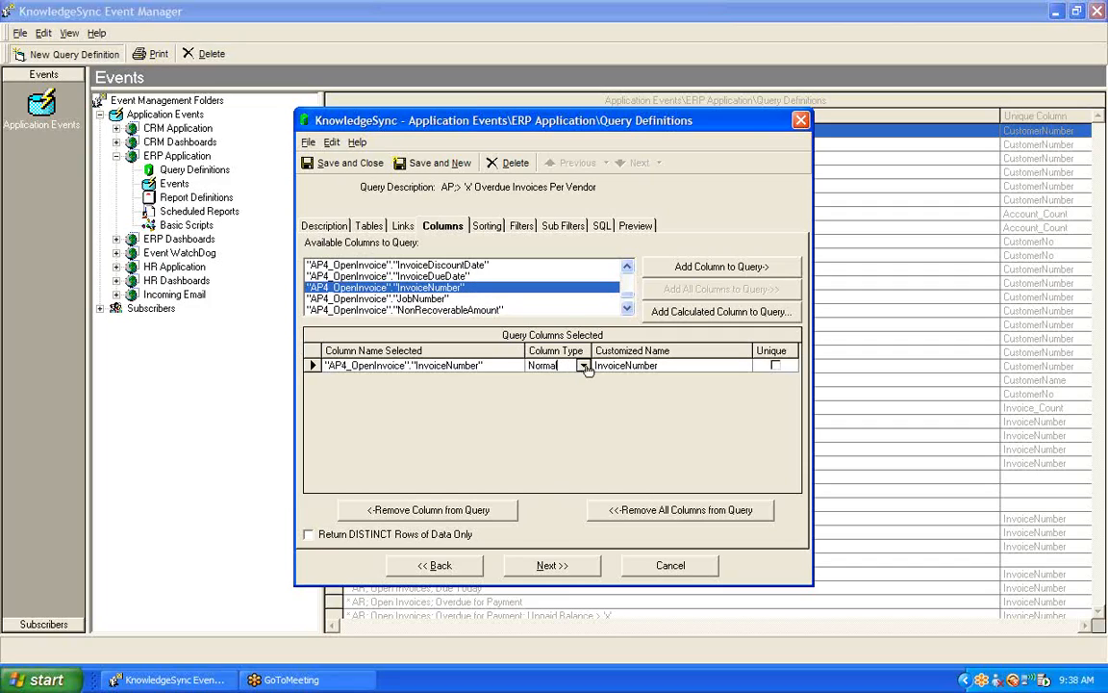
left_click(584, 365)
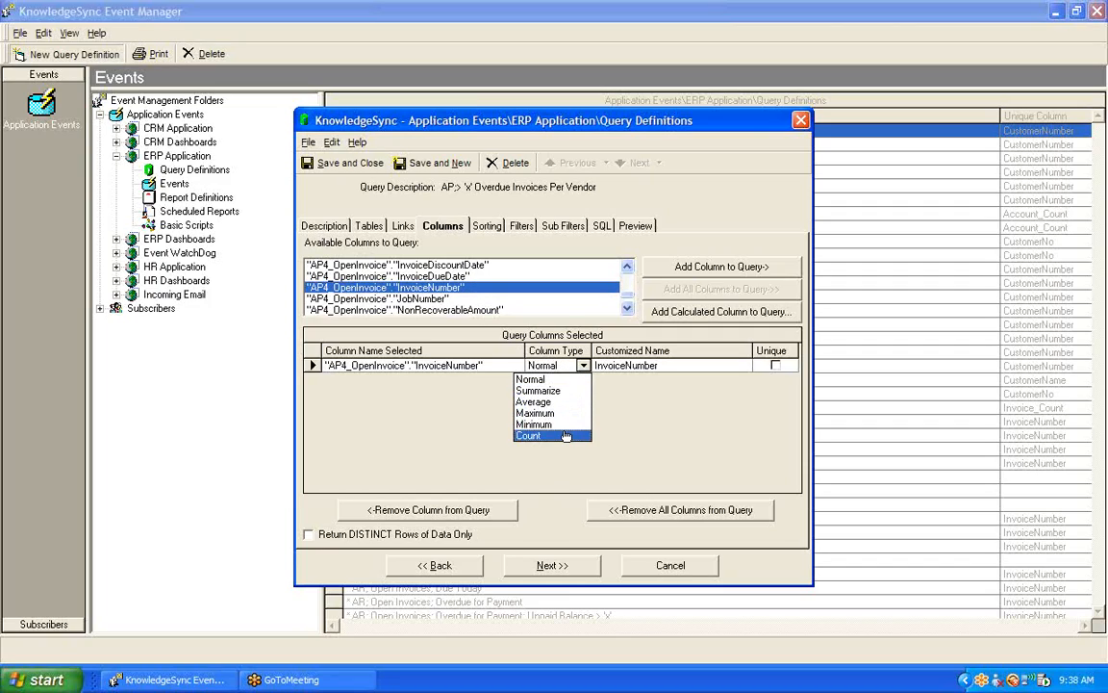
left_click(567, 435)
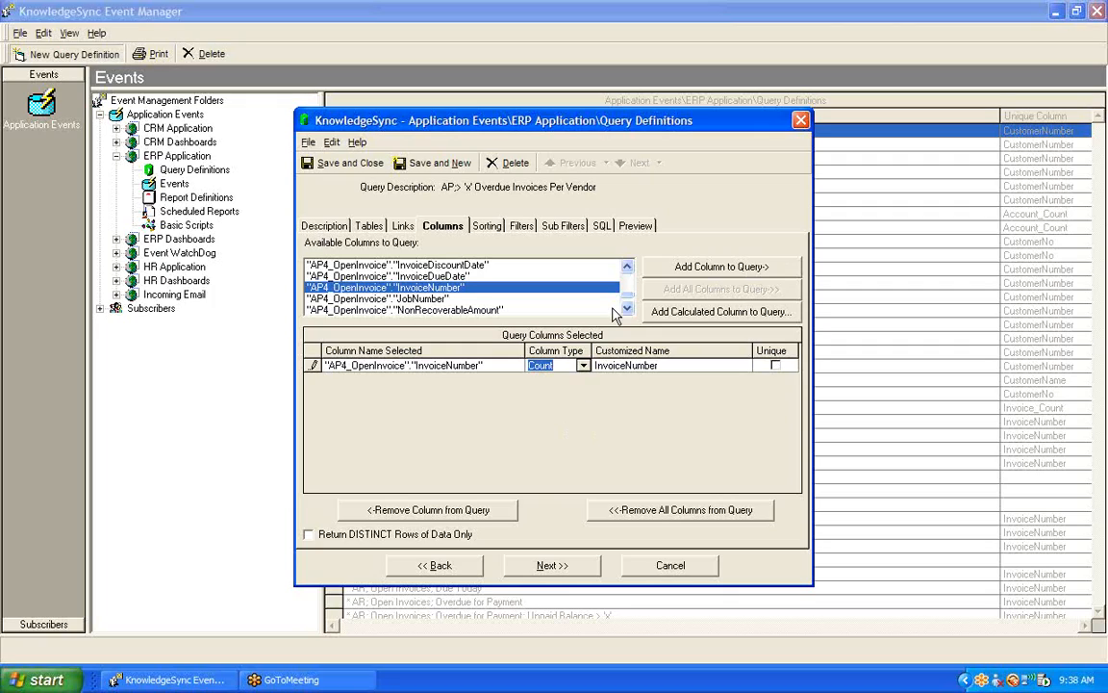
- Preview the query results with the InvoiceNumber column widened, and return to the column selection
left_click(629, 229)
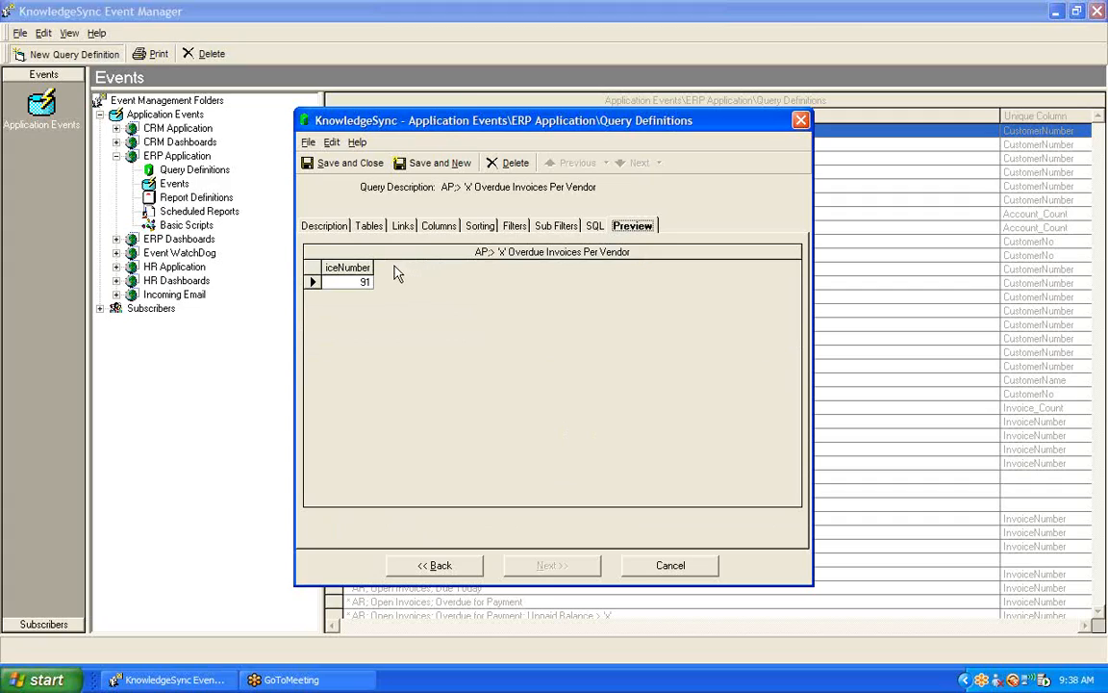
left_click_drag(371, 267, 408, 267)
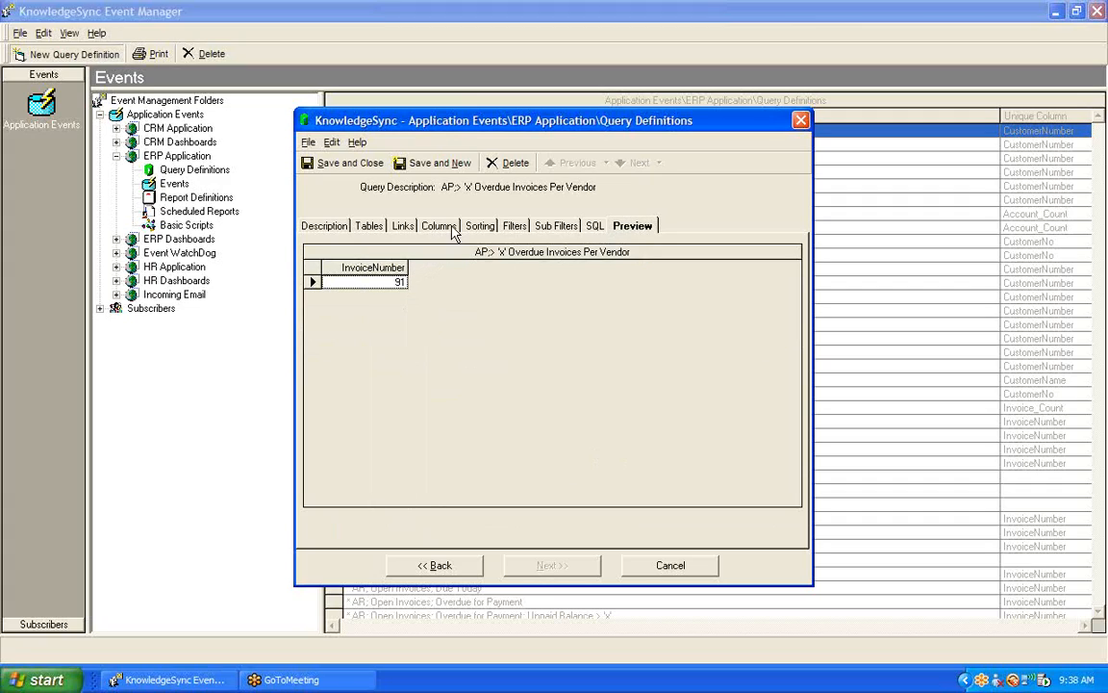
left_click(439, 227)
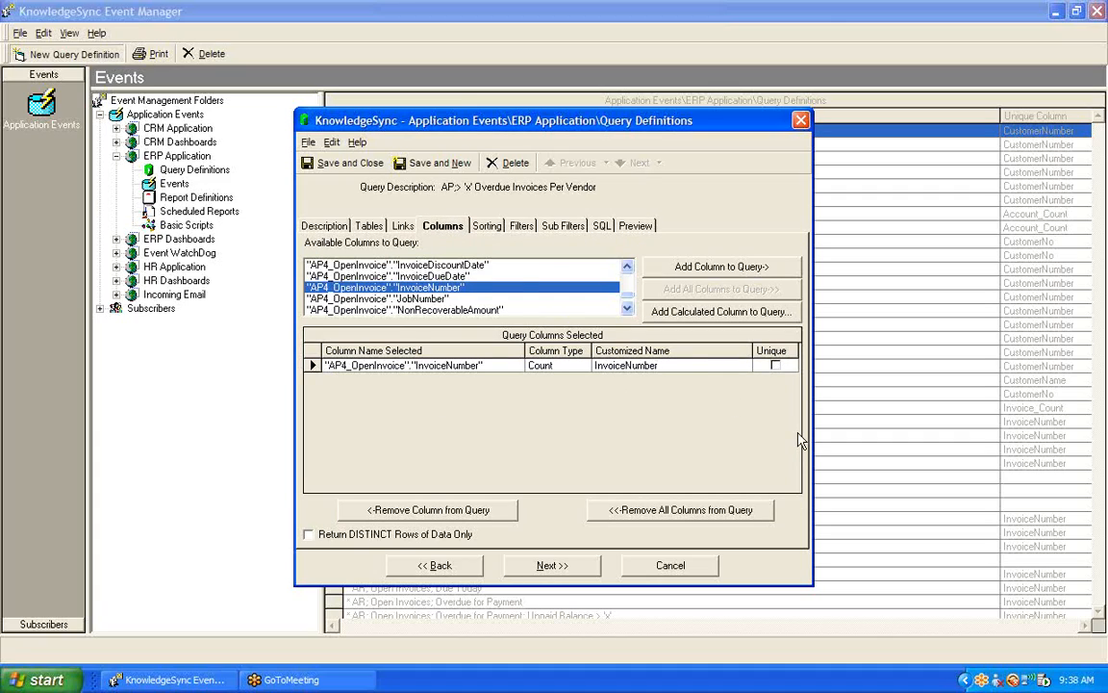
- Change the customized name of the counted InvoiceNumber column to Invoice_Count
key("BackSpace")
key("BackSpace")
key("BackSpace")
key("BackSpace")
key("BackSpace")
key("BackSpace")
type("_Count")
key("Tab")
- Add the VendorName column of AP1_VendorMaster to the query
left_click(627, 266)
left_click(628, 267)
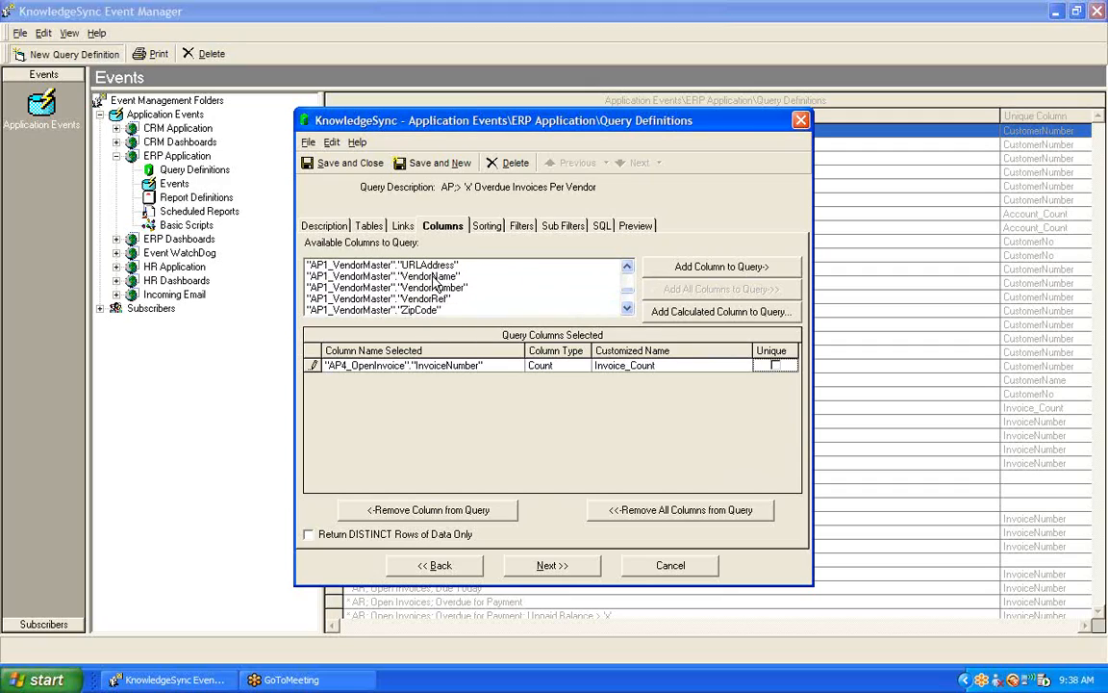
double_click(435, 277)
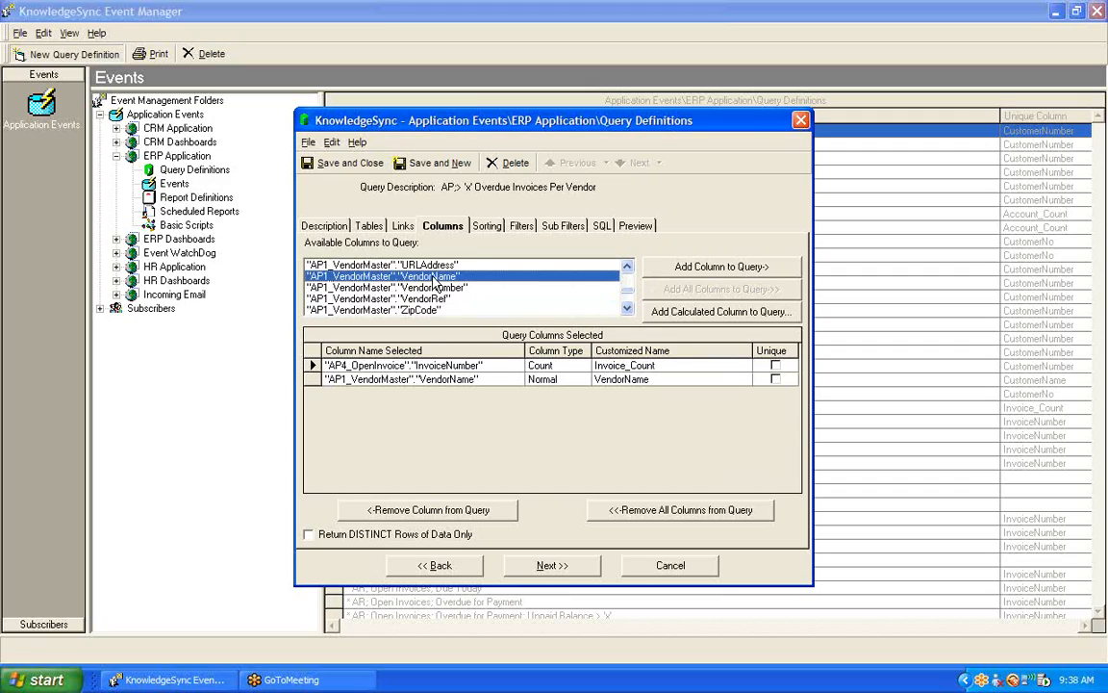
- Preview the invoice counts per vendor with the Invoice_Count column widened, and go back to the query columns
left_click(636, 231)
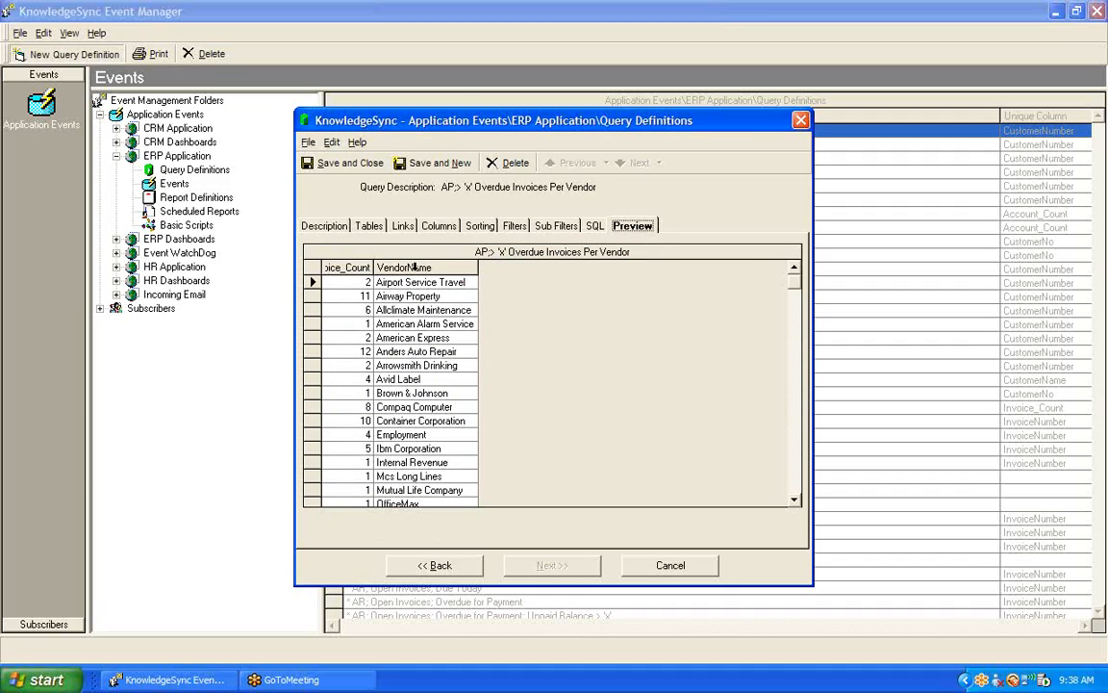
left_click_drag(374, 268, 422, 267)
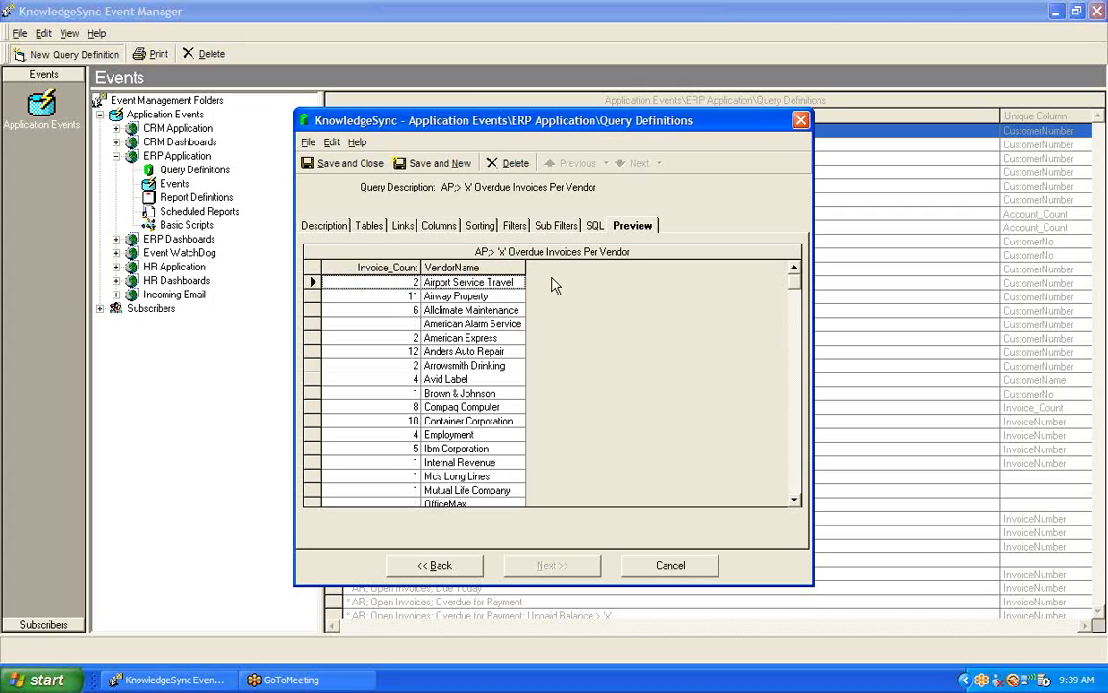
left_click(441, 227)
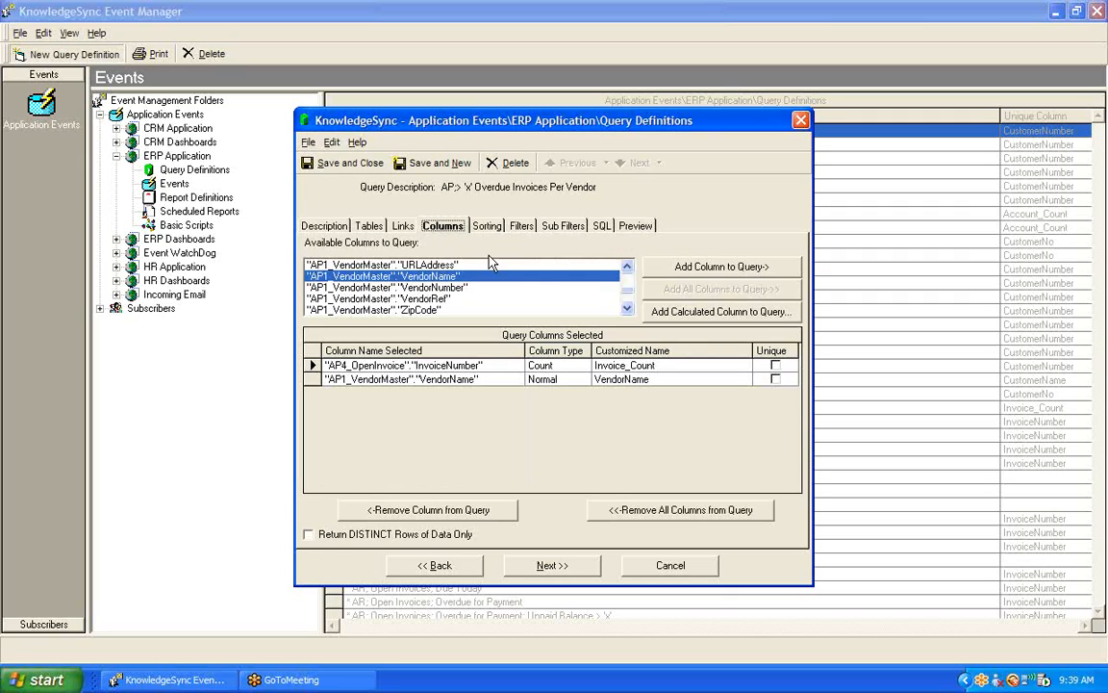
- Add the EmailAddress column of AP1_VendorMaster to the query
left_click(627, 268)
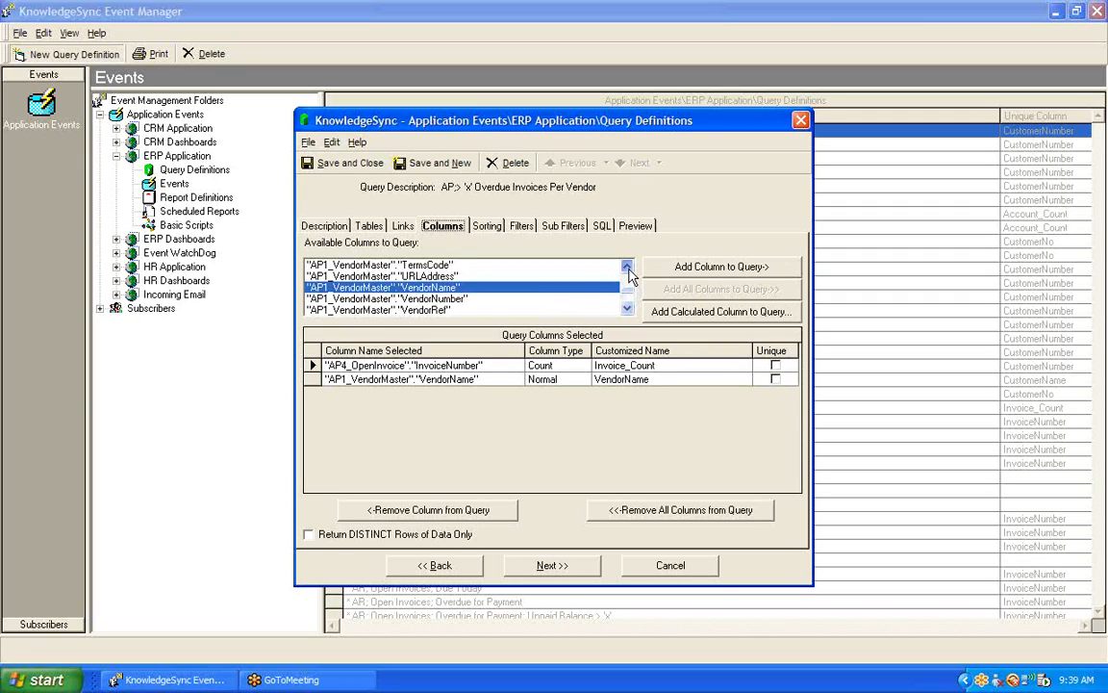
left_click(627, 267)
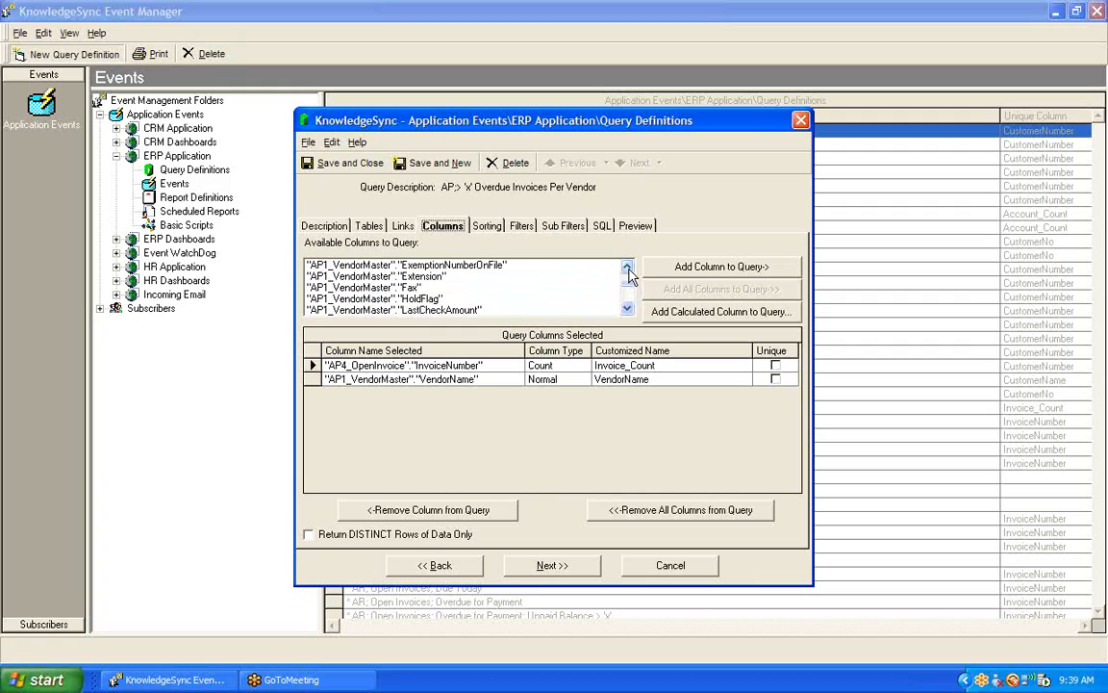
left_click(627, 267)
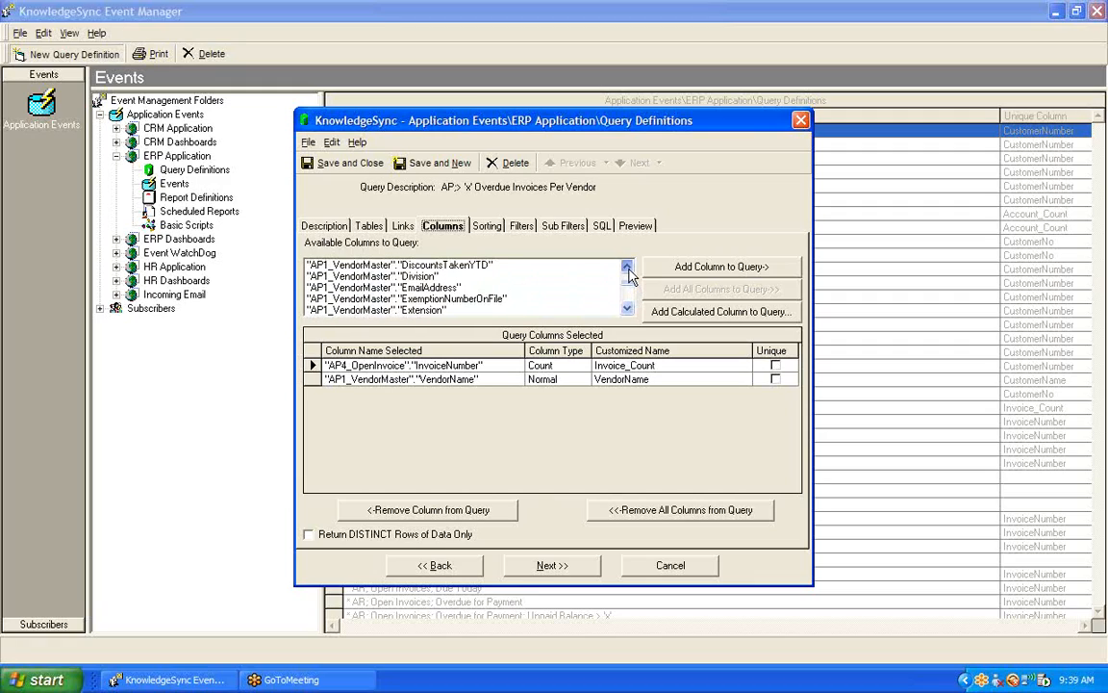
double_click(431, 288)
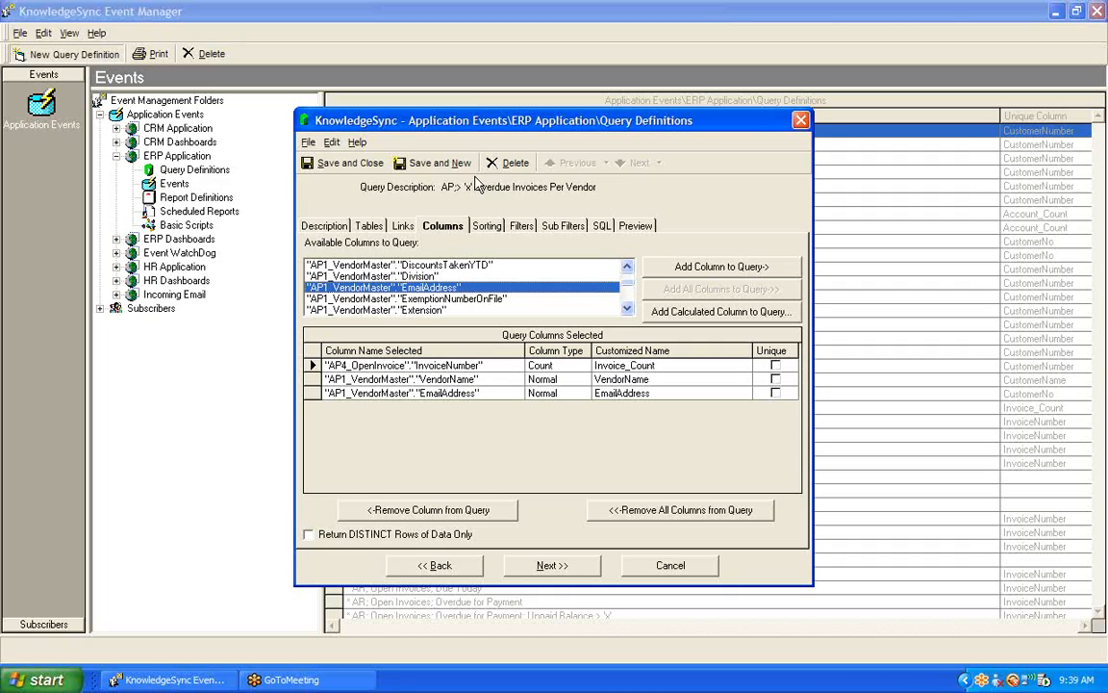
- Add the InvoiceDueDate column of AP4_OpenInvoice to the query's filters
left_click(520, 227)
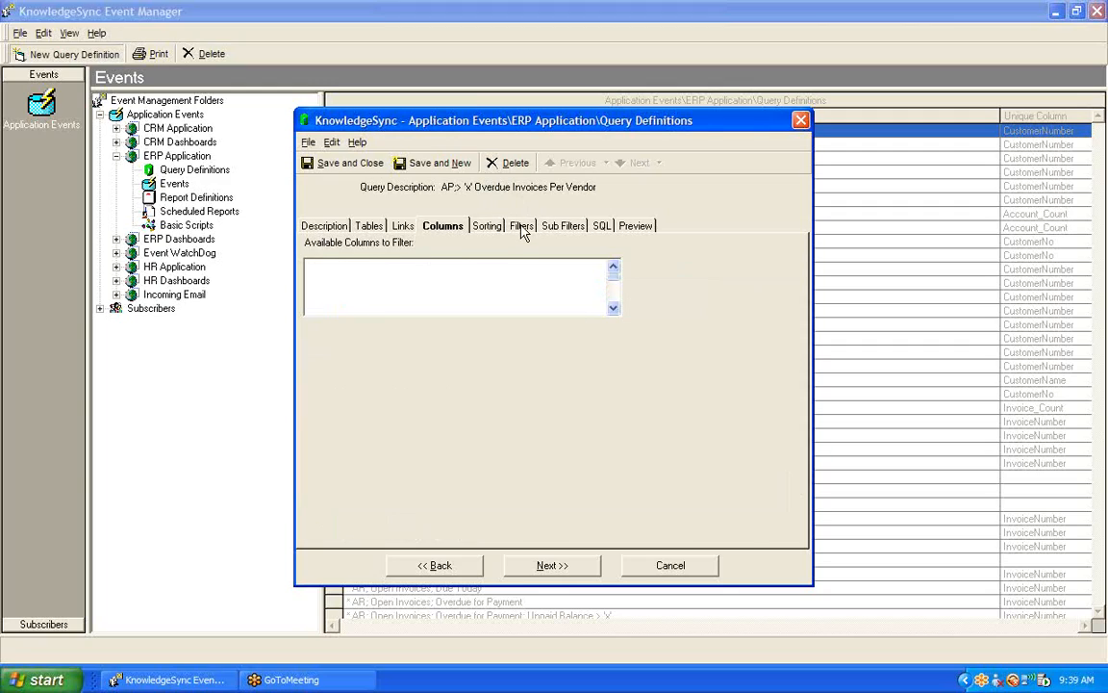
left_click_drag(612, 283, 615, 301)
left_click(617, 310)
left_click(617, 311)
left_click(617, 311)
left_click(616, 314)
left_click(616, 313)
left_click(616, 314)
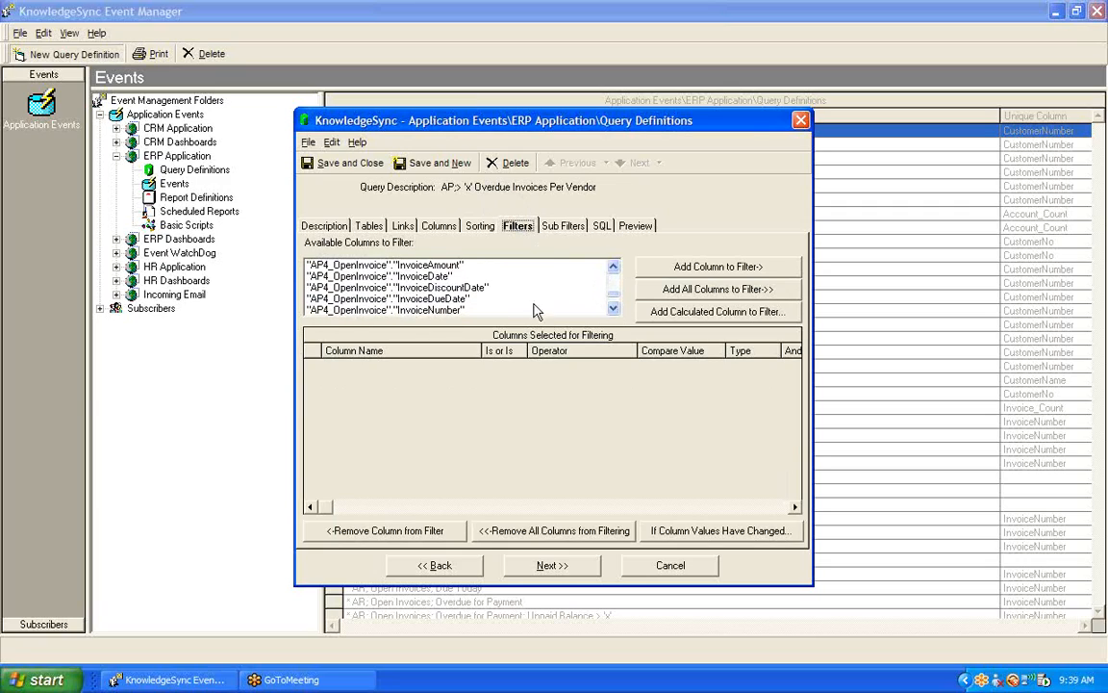
double_click(449, 299)
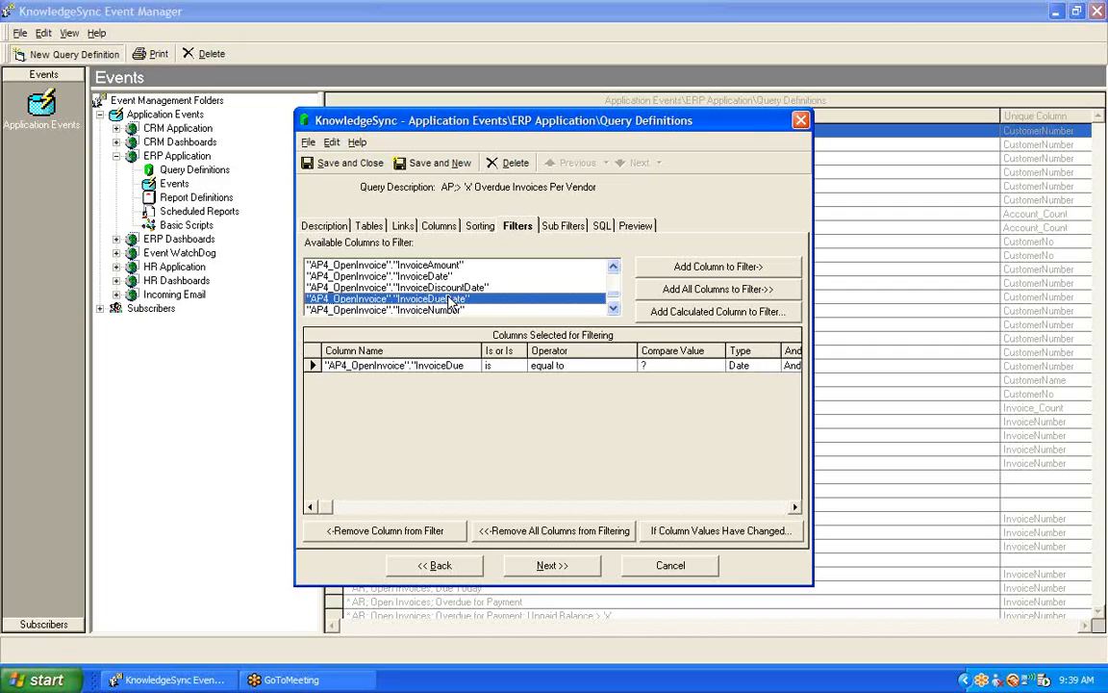
- Set the InvoiceDueDate filter to less than the substitution variable {%Current Date YYYY-MM-DD%}
left_click(629, 367)
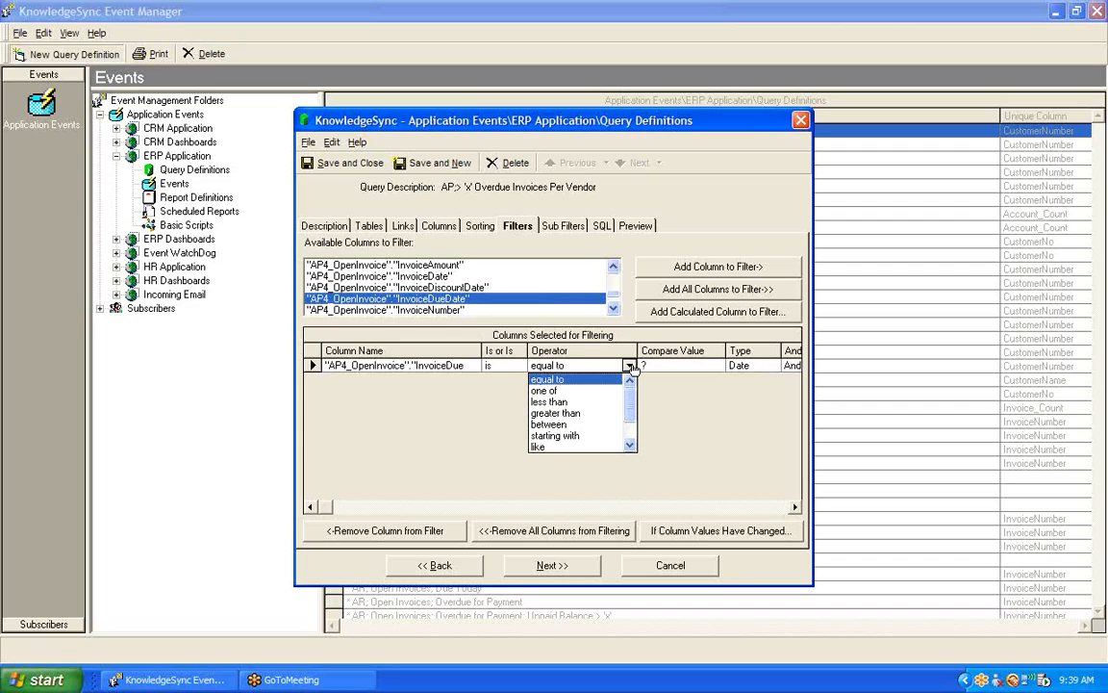
left_click(577, 401)
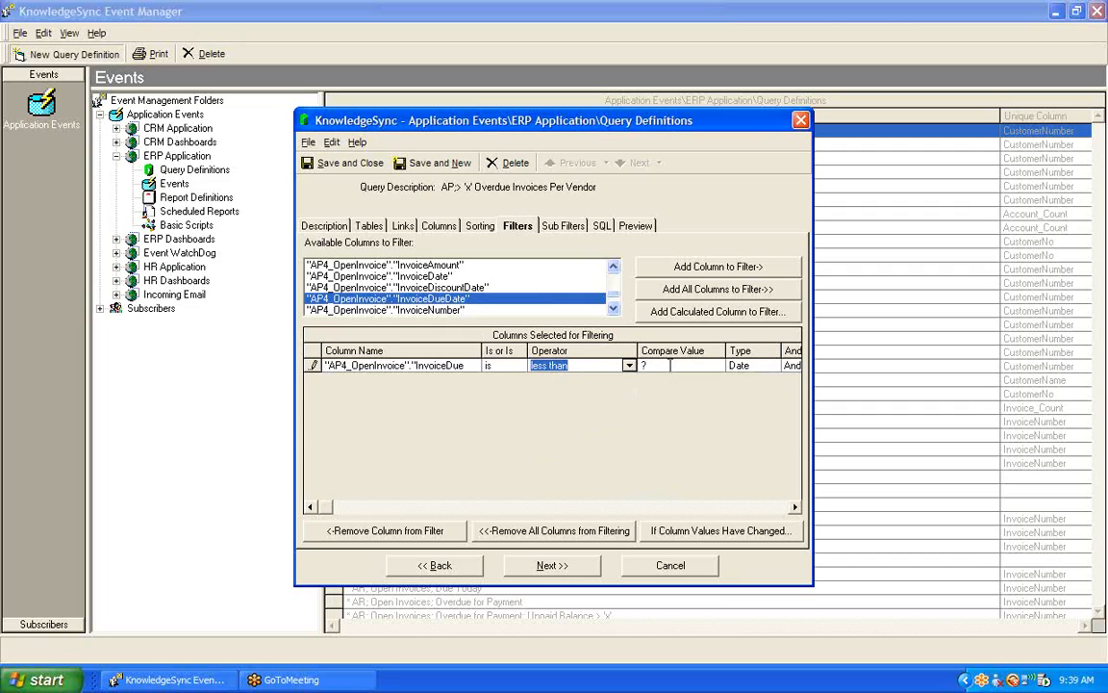
left_click(718, 366)
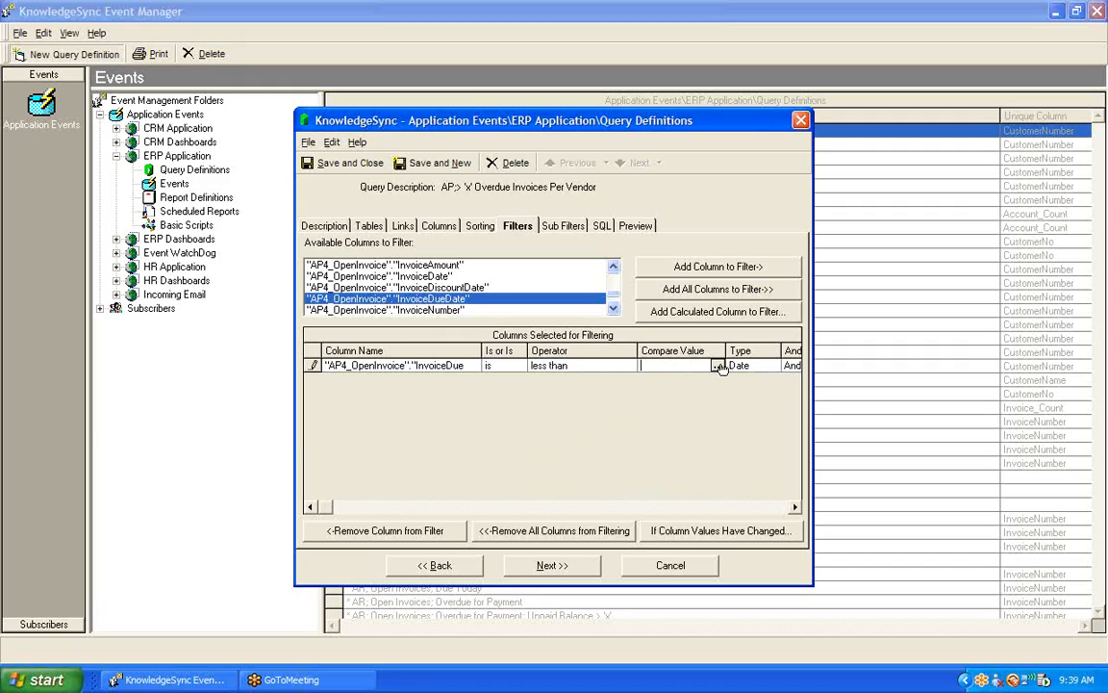
left_click(718, 367)
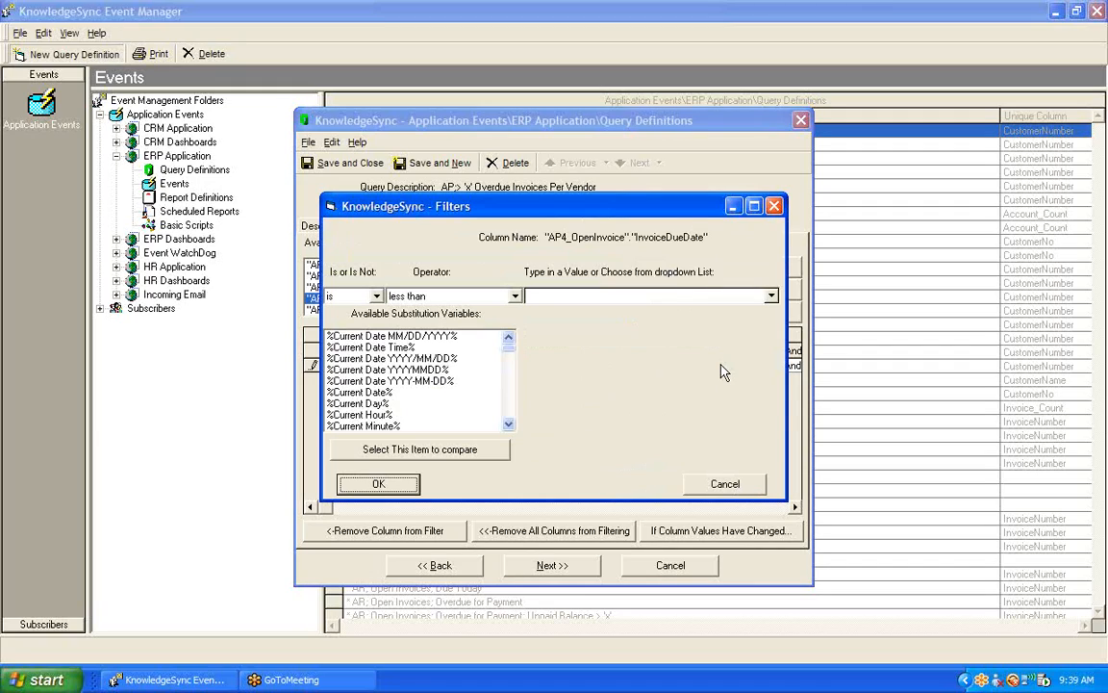
double_click(423, 383)
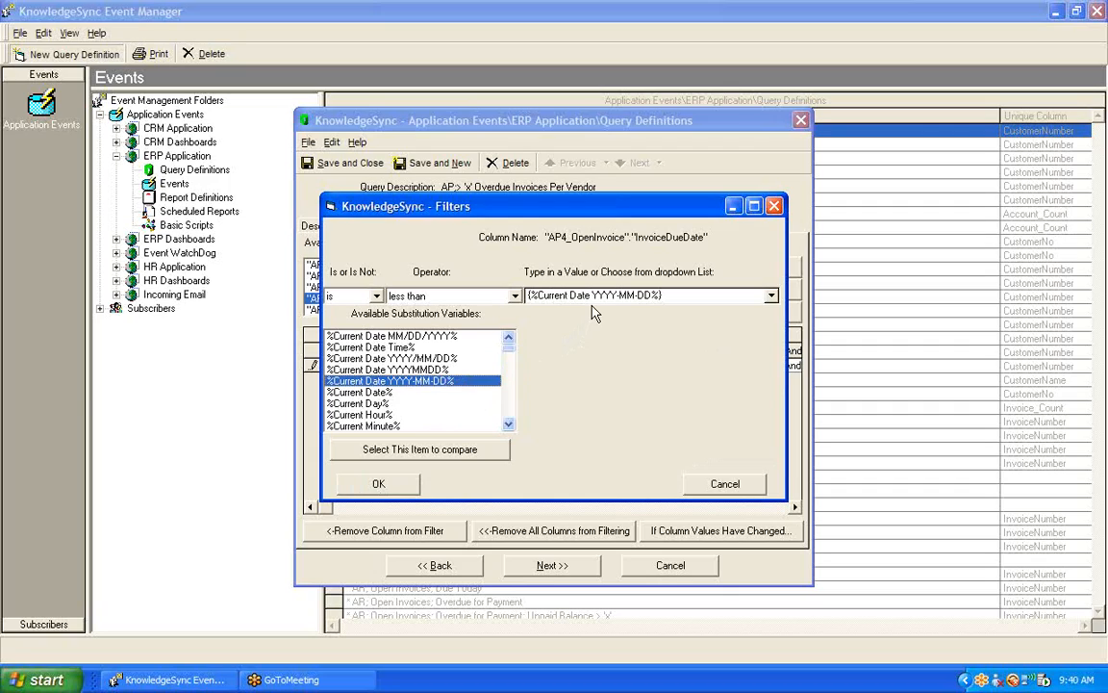
left_click(378, 483)
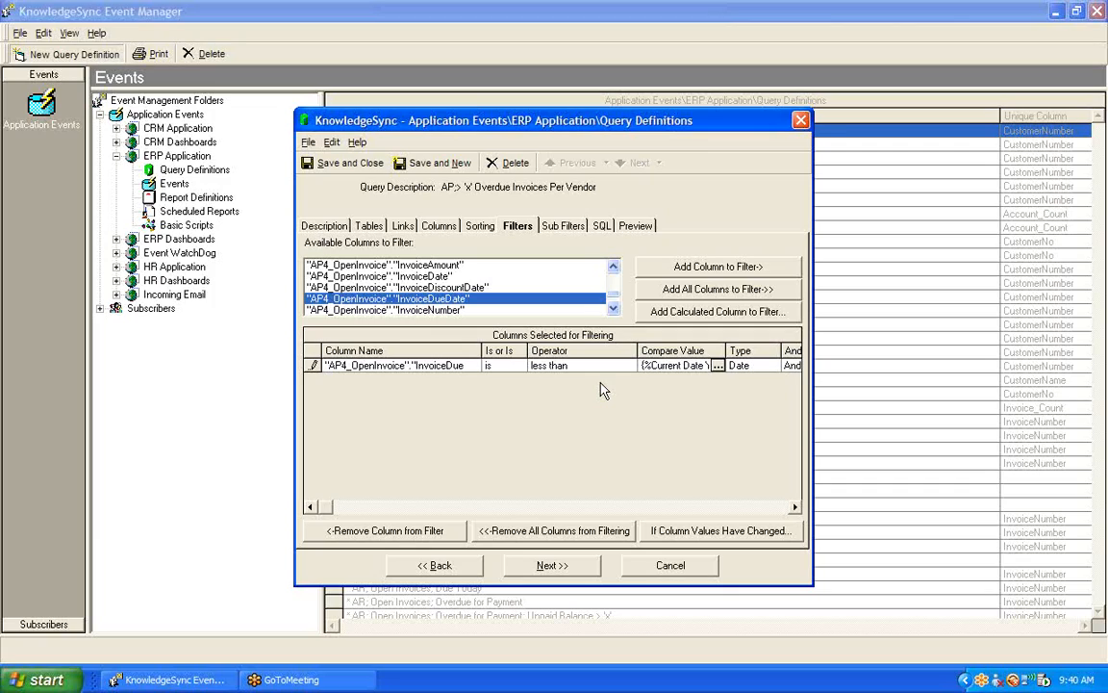
- Add a filter on the Balance column of AP4_OpenInvoice for values greater than 0
mouse_move(614, 302)
left_mouse_down()
mouse_move(615, 279)
mouse_move(615, 300)
left_mouse_up()
left_click(615, 311)
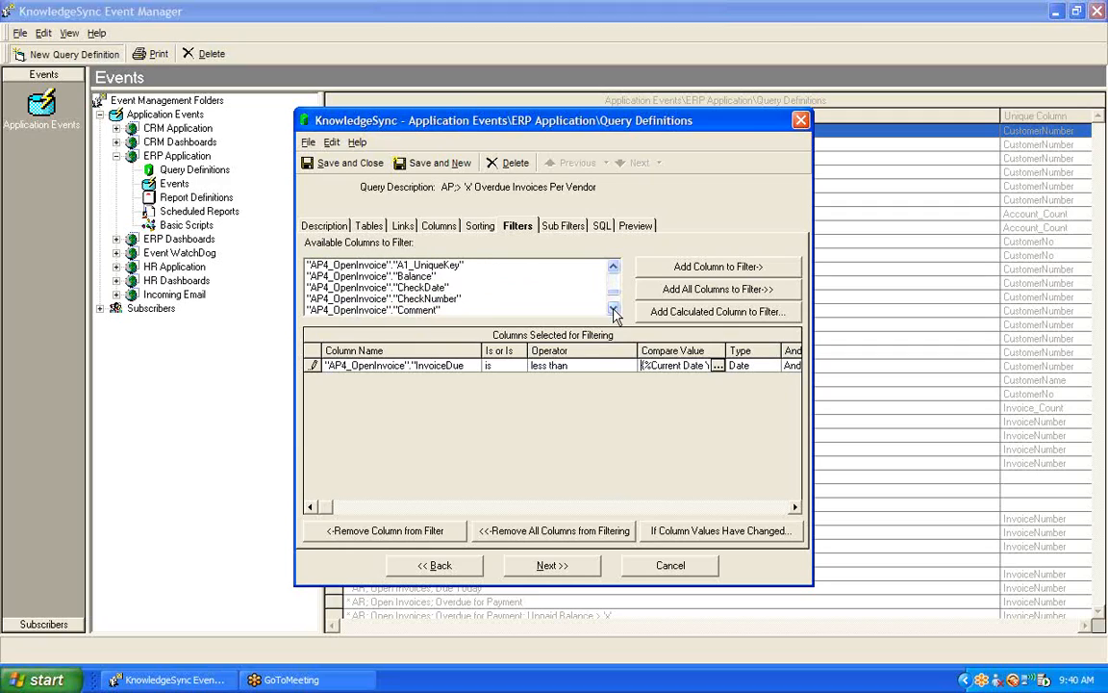
double_click(373, 277)
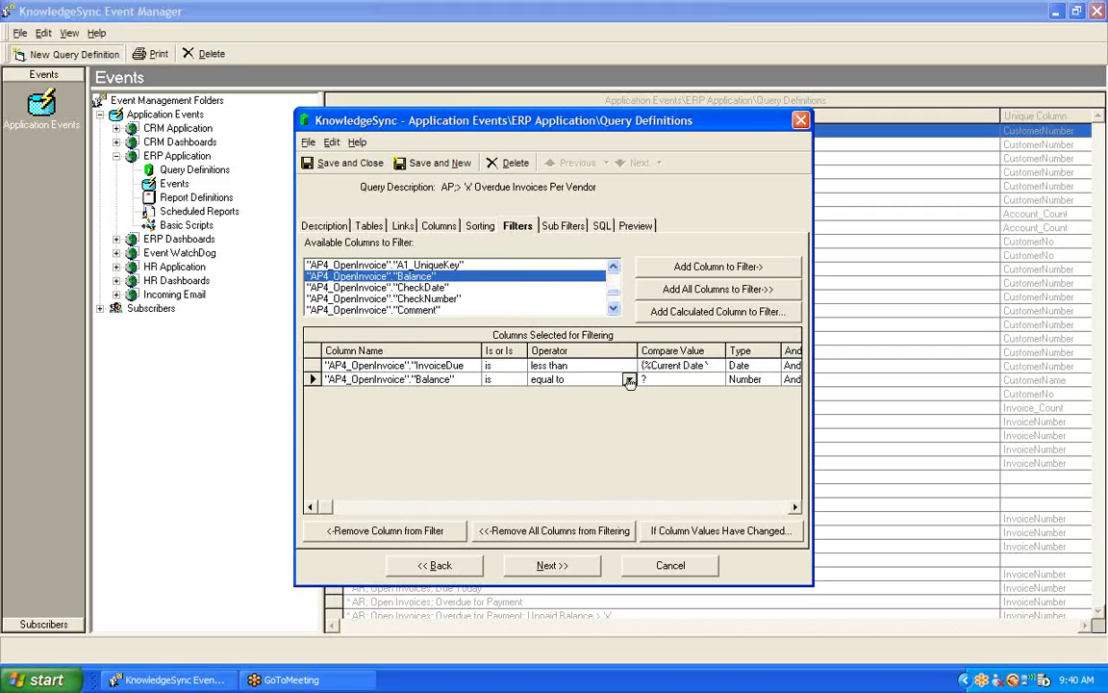
left_click(572, 379)
left_click(598, 430)
key("Tab")
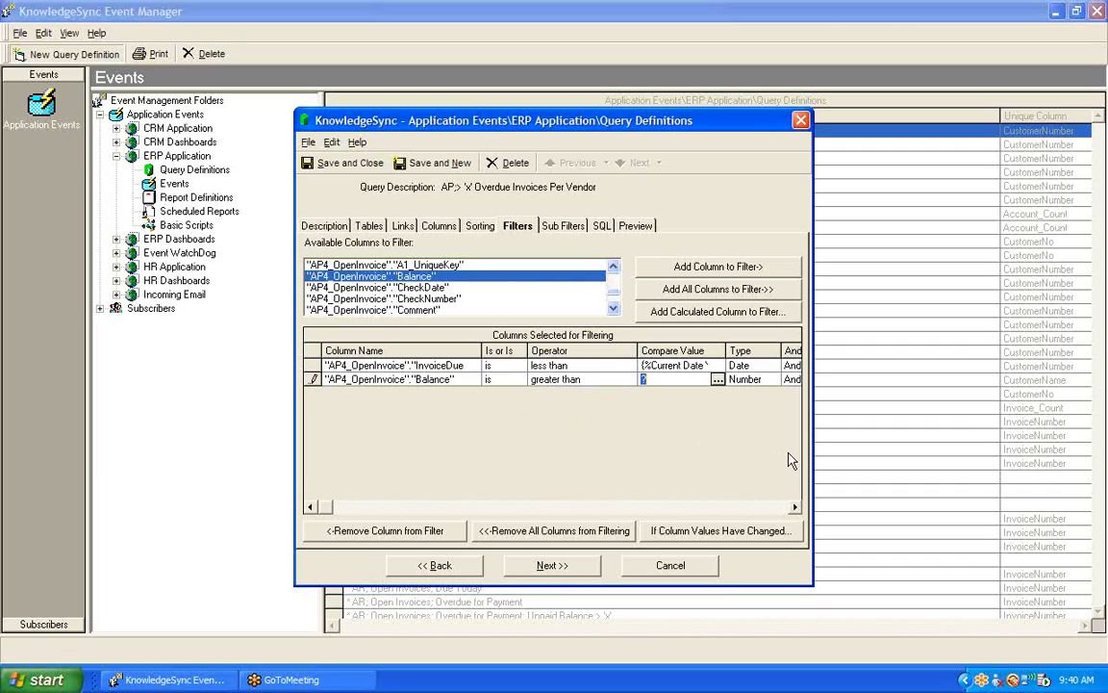
type("0")
- Preview the overdue invoice counts per vendor, highlight the Airway Property row and widen the Invoice_Count column
left_click(637, 227)
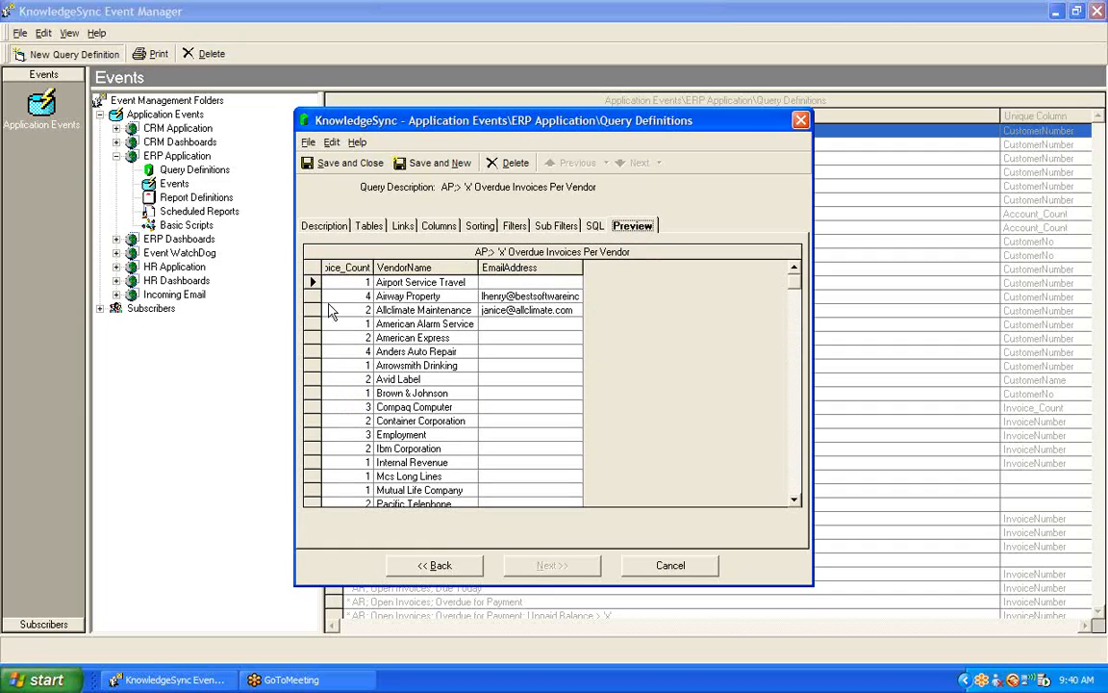
left_click(311, 296)
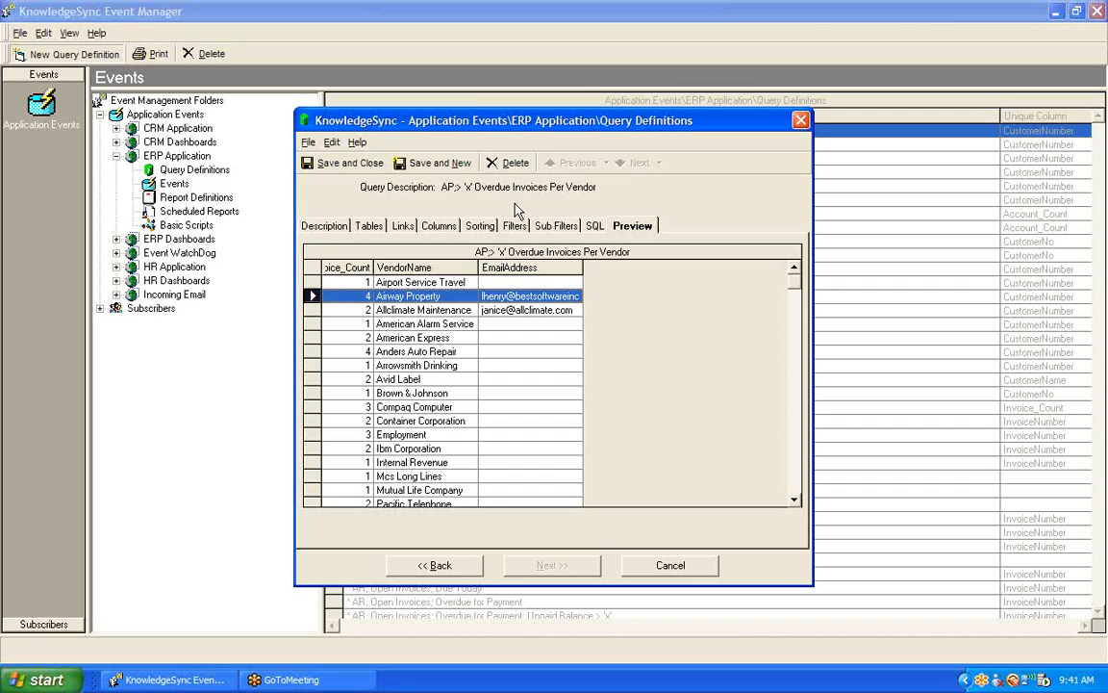
left_click_drag(374, 268, 405, 269)
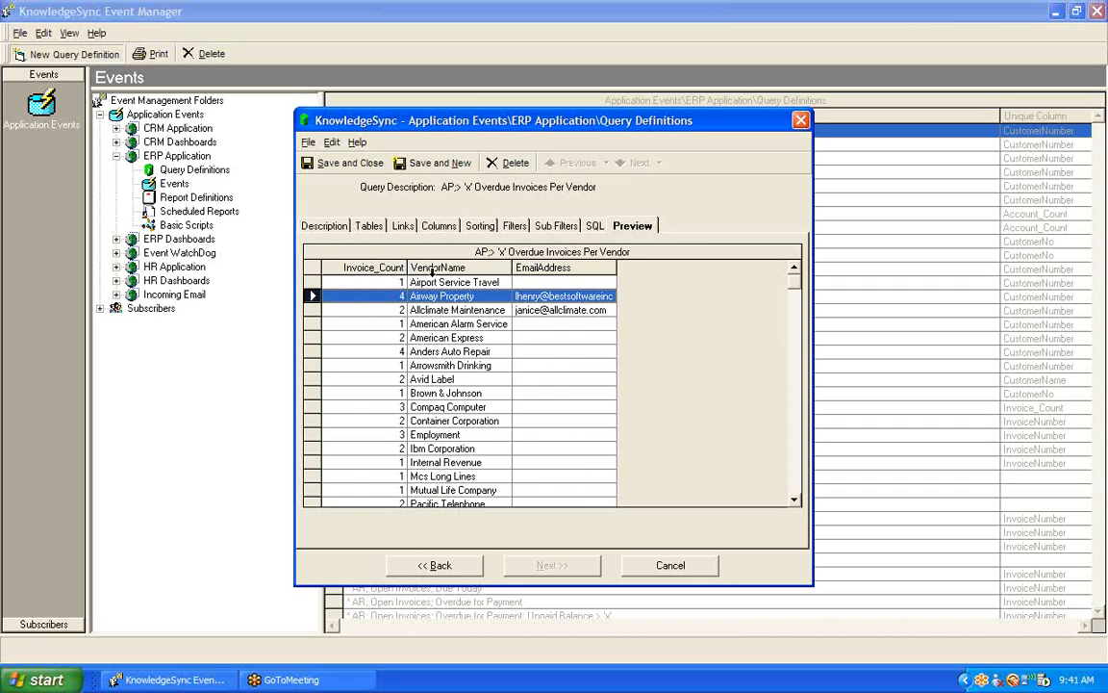
- Add a sub filter on the count of AP4_OpenInvoice InvoiceNumber with the operator greater than
left_click(553, 227)
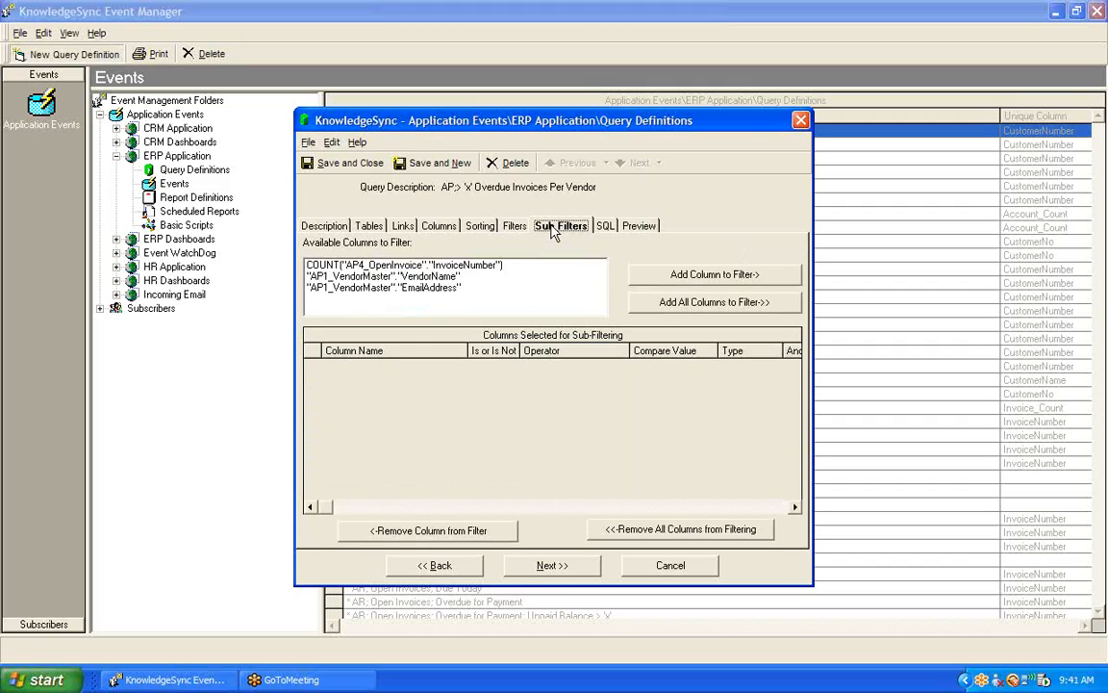
double_click(389, 268)
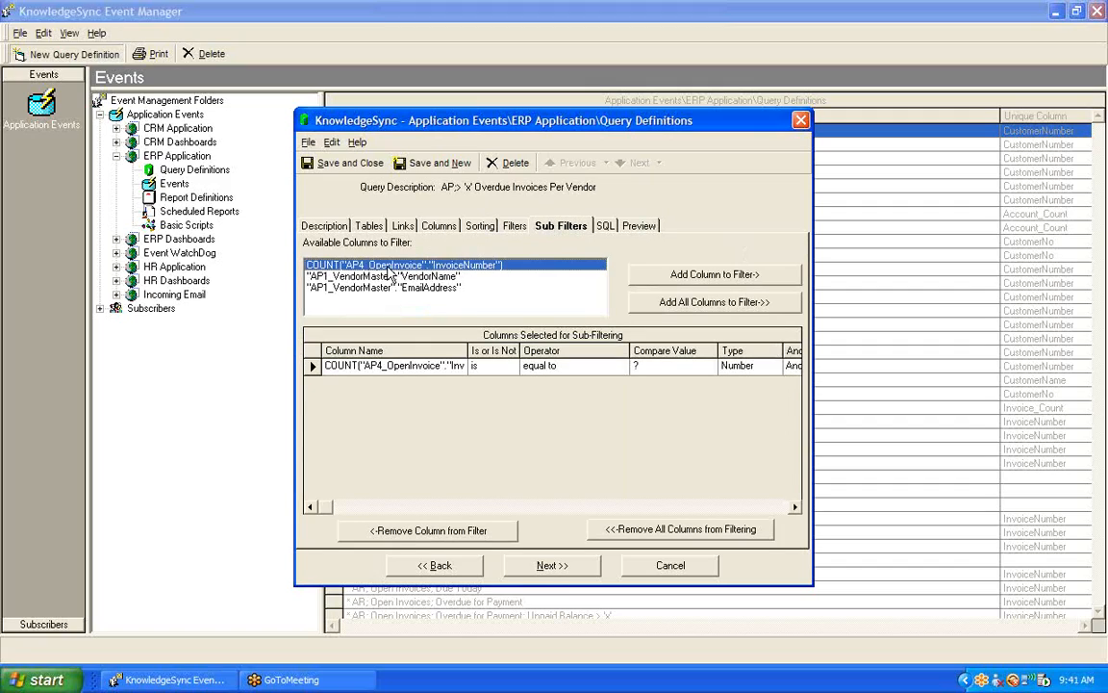
left_click(623, 370)
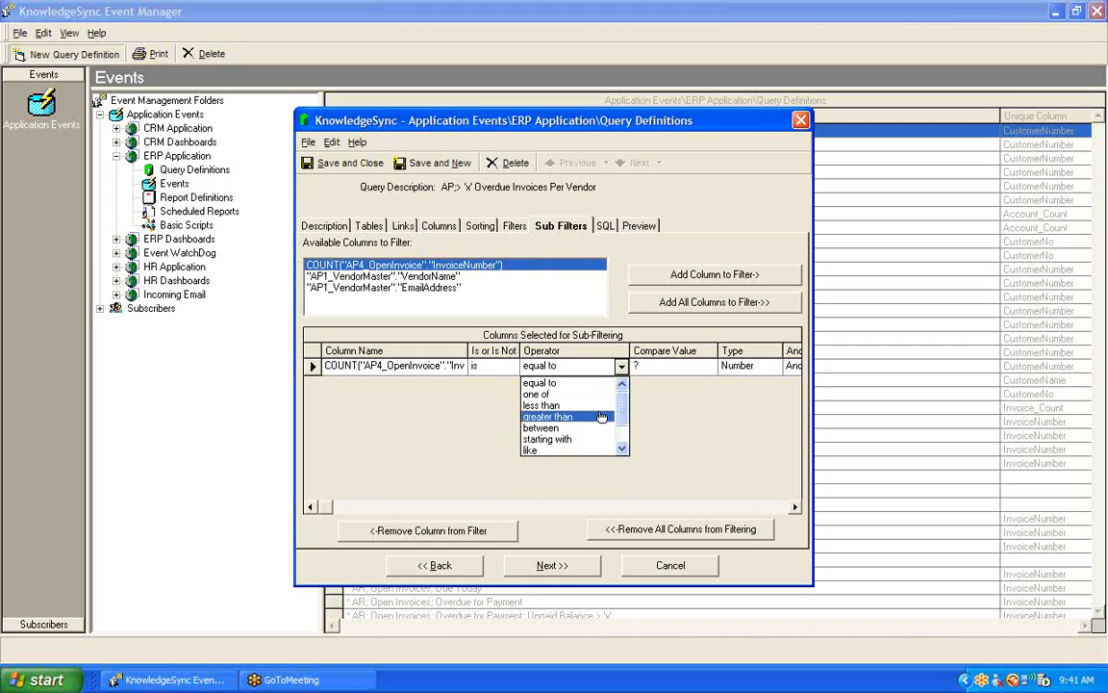
left_click(604, 418)
key("Tab")
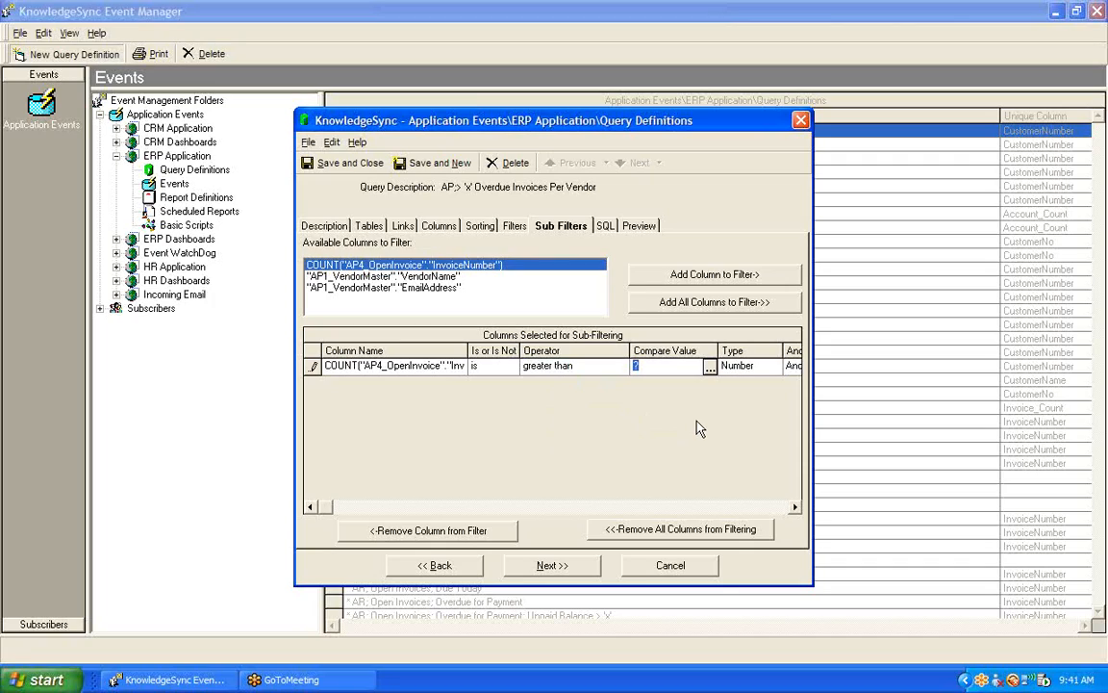
- Keep the sub filter's compare value as ? and enter the optional prompt "More than how many overdue invoices?"
key("Tab")
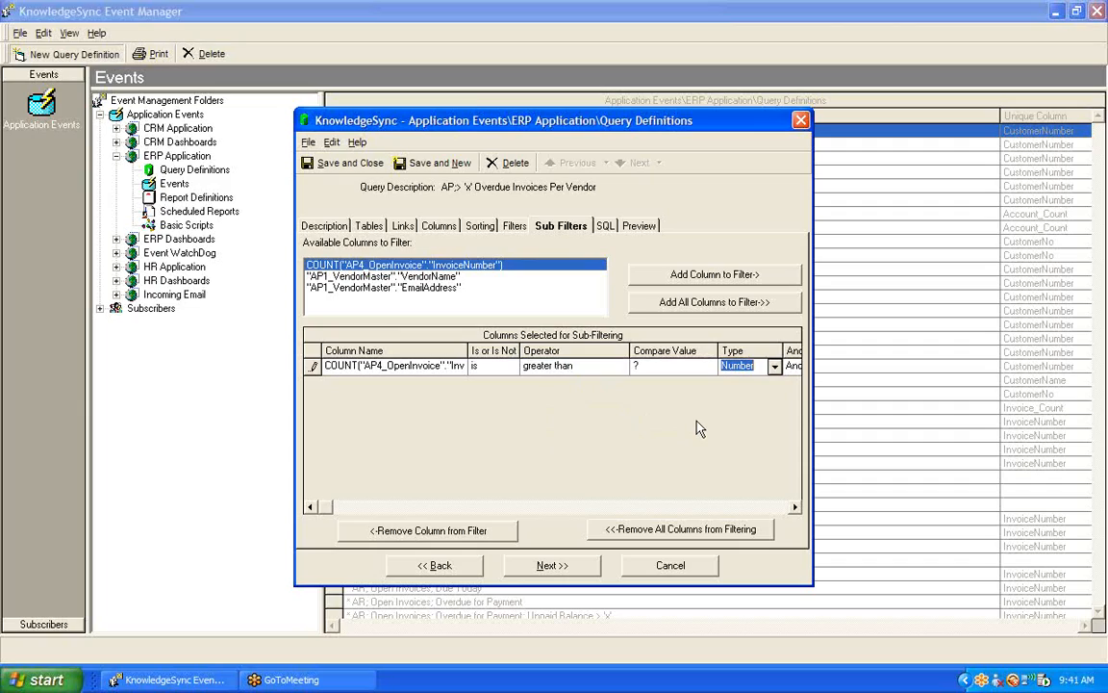
key("Tab")
key("Tab")
type("M")
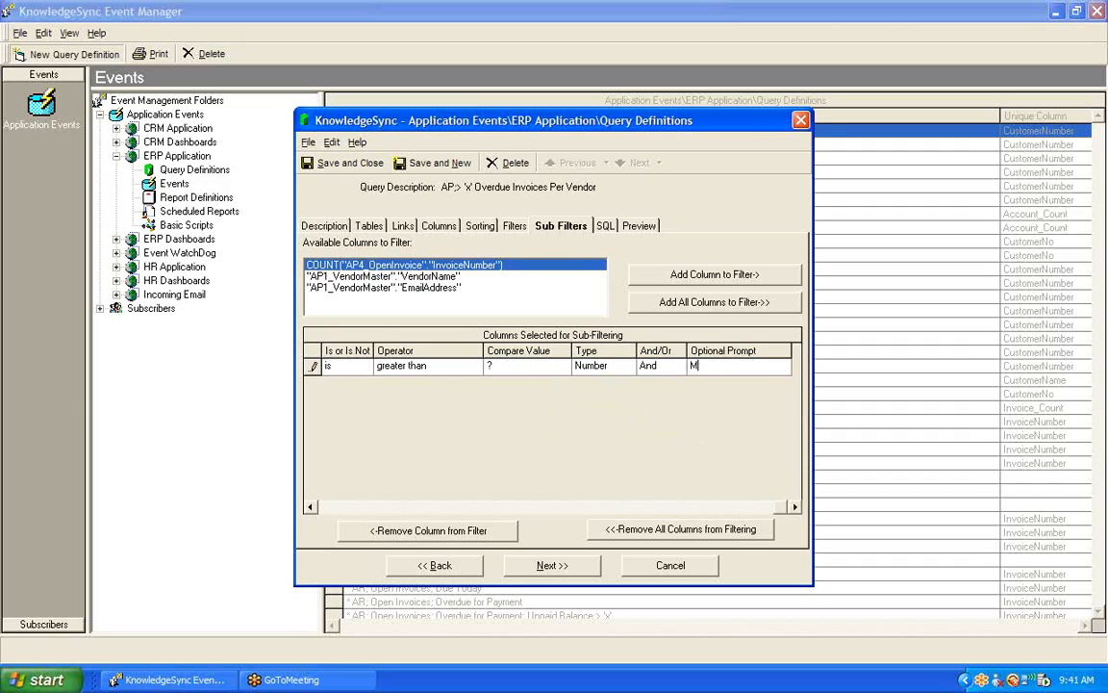
type("ore than how many overdue")
type(" invoices")
type("?")
- Preview the vendors with more than 3 overdue invoices and widen the Invoice_Count column
left_click(637, 227)
type("3")
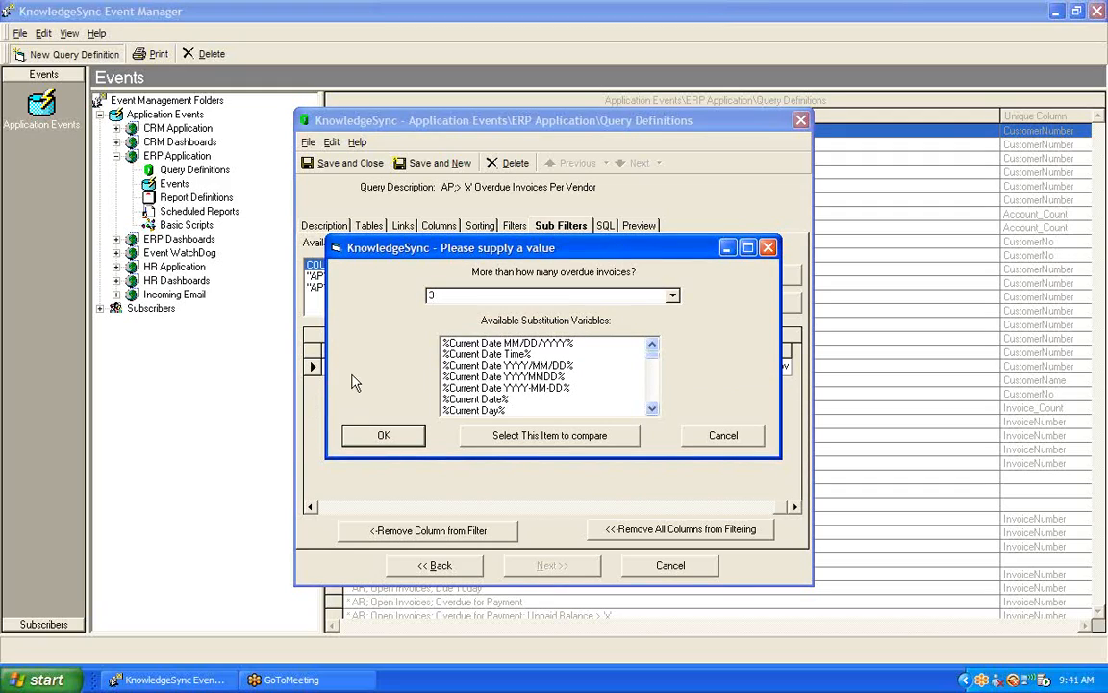
left_click(383, 437)
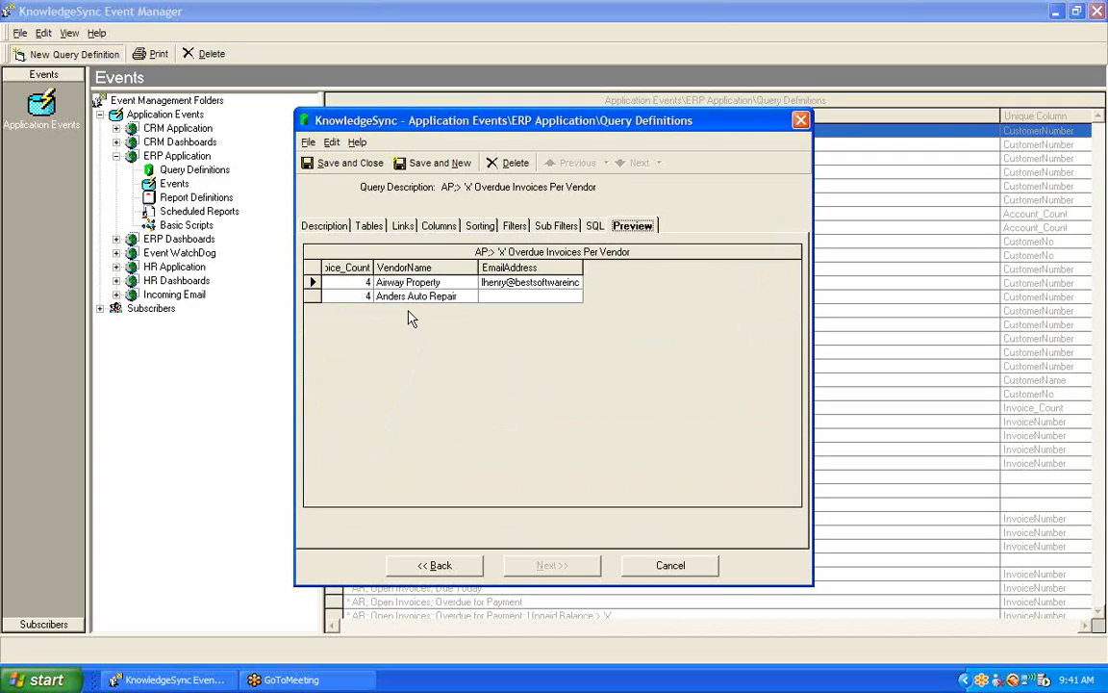
left_click_drag(373, 268, 405, 268)
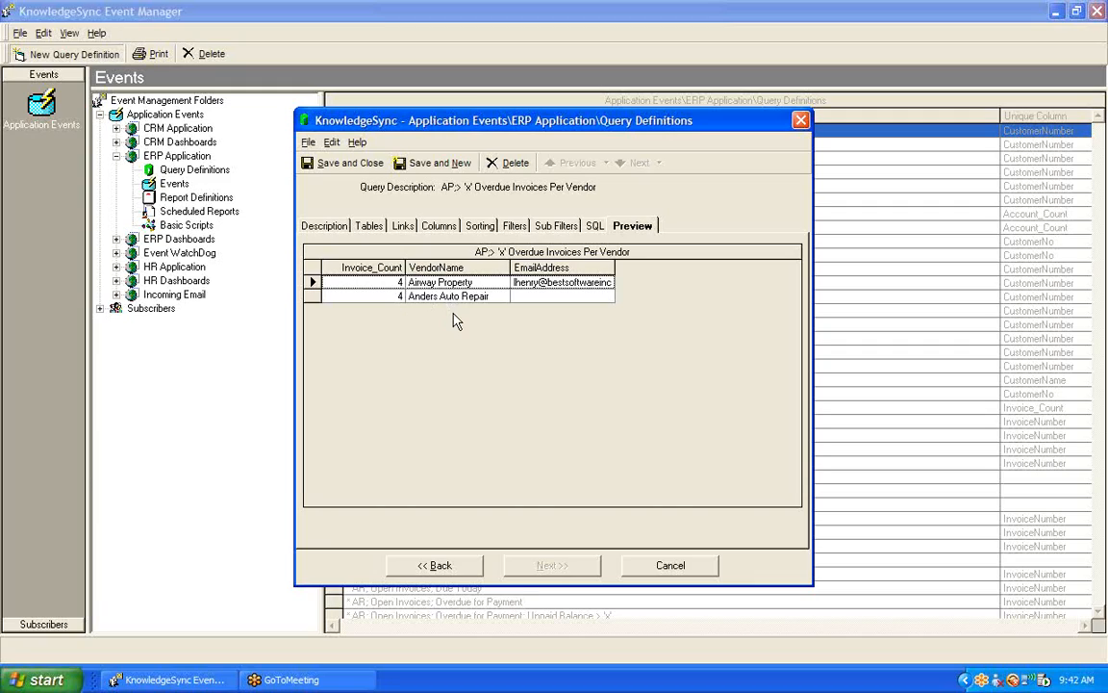
- Change the customized name of the counted InvoiceNumber query column to Invoice_Count_Overdue
left_click(441, 227)
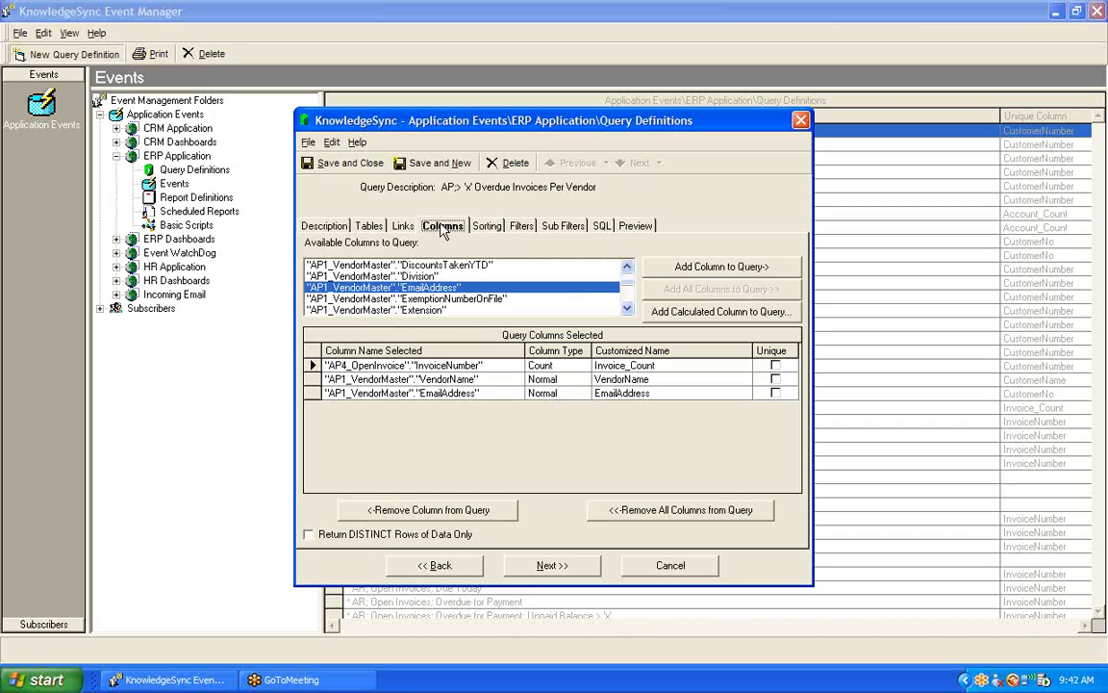
left_click(667, 365)
type("_Overdue")
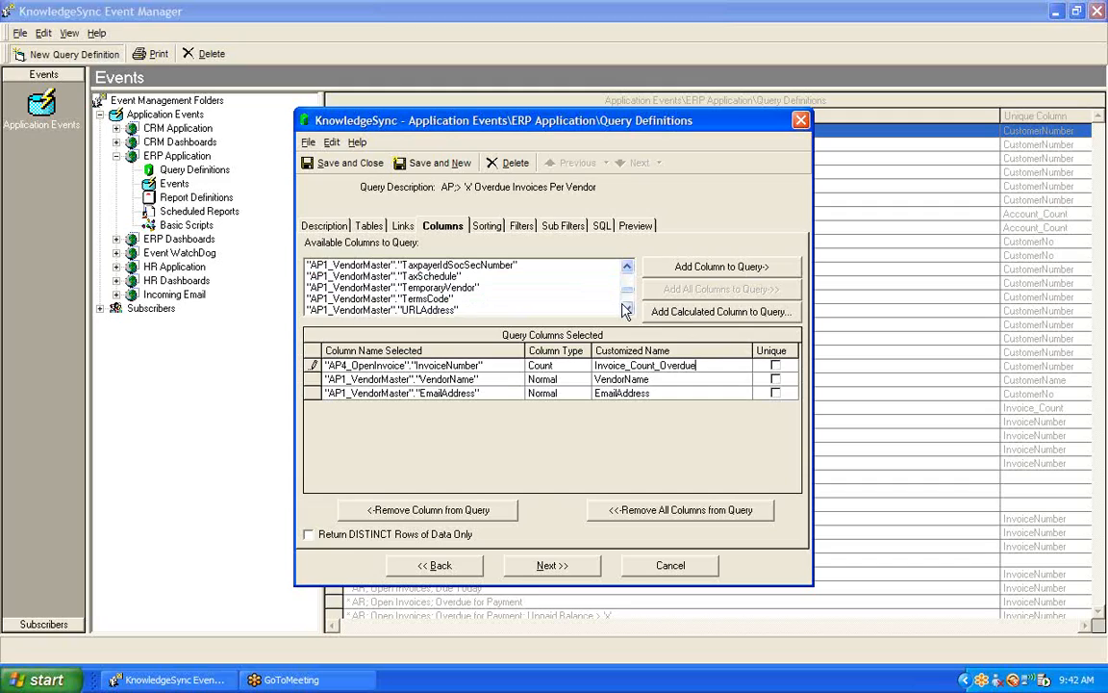
- Add the Balance column of AP4_OpenInvoice to the query columns
left_click(627, 309)
left_click(627, 309)
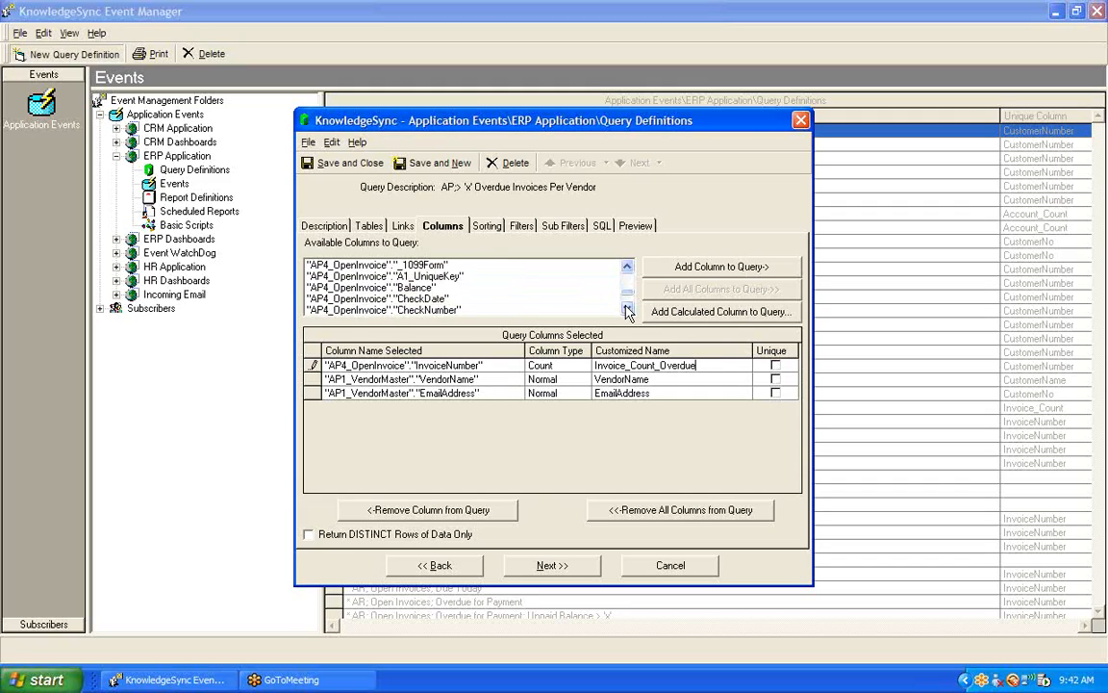
left_click(417, 288)
double_click(417, 289)
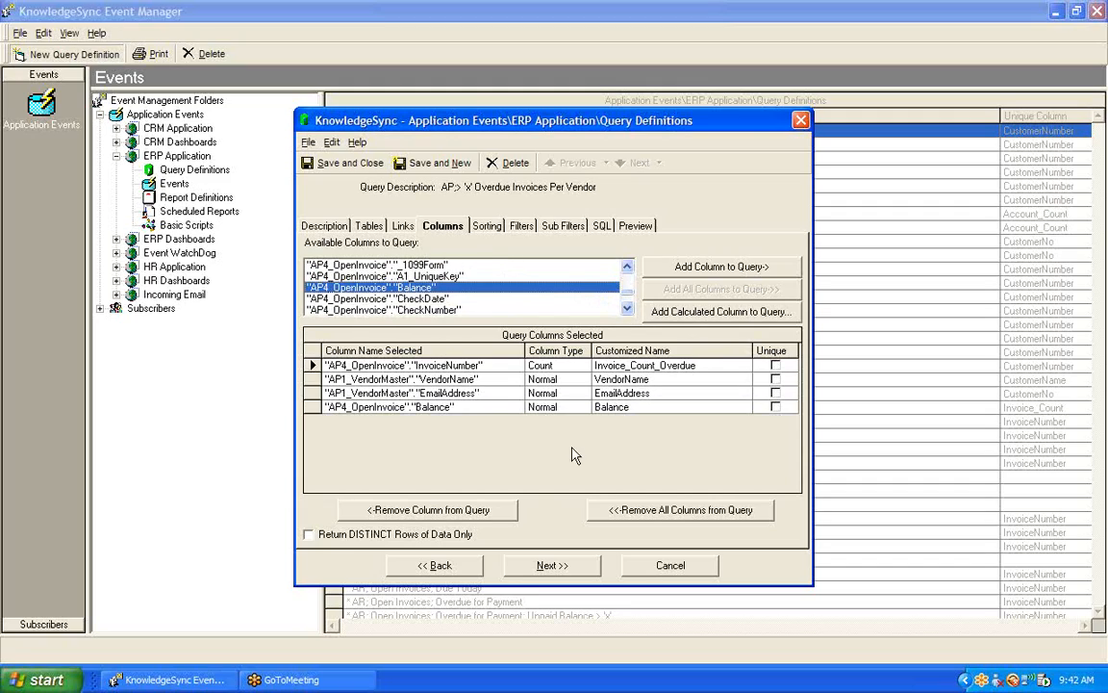
- Set the Balance column's type to Summarize and its customized name to Balance_Overdue
left_click(575, 407)
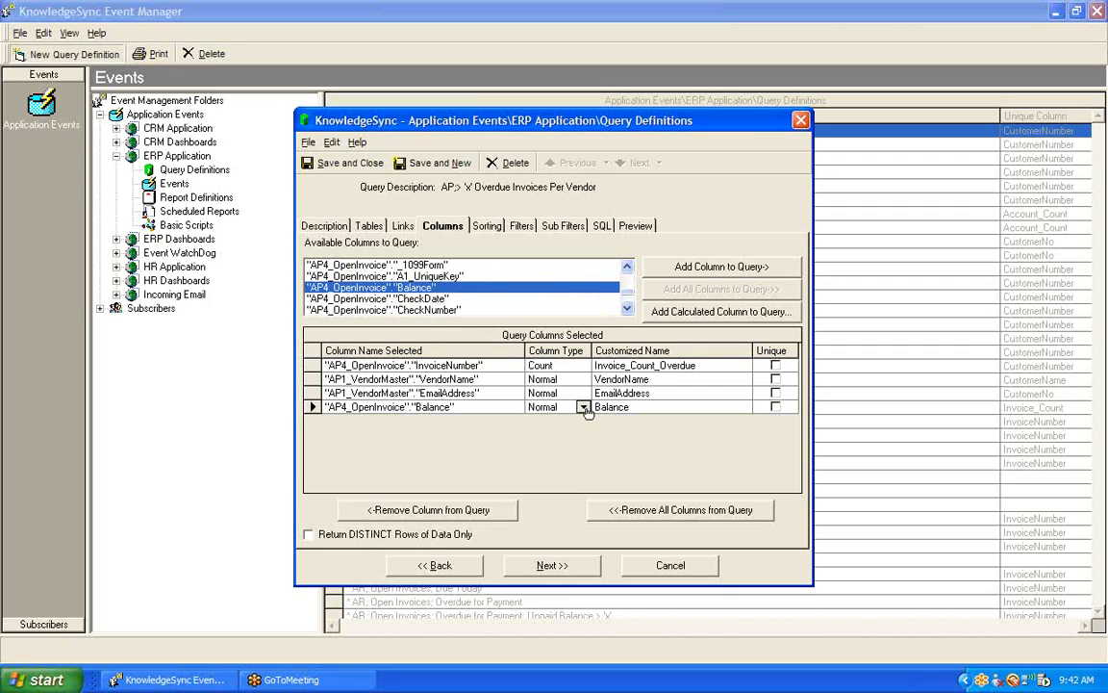
left_click(583, 408)
left_click(569, 435)
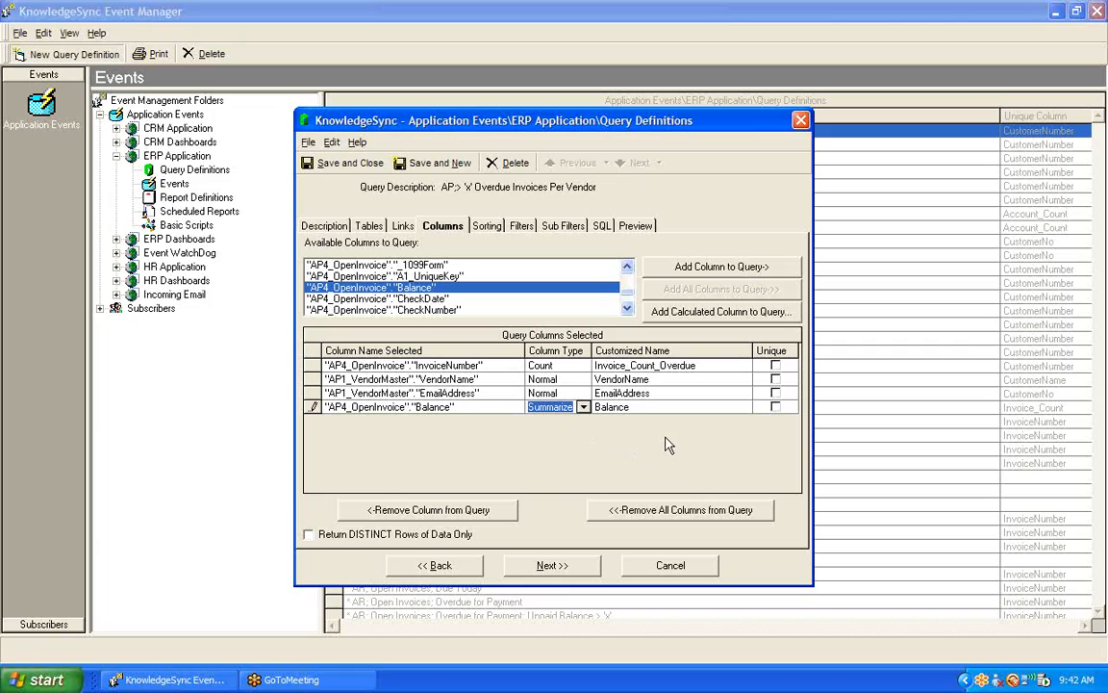
left_click(647, 408)
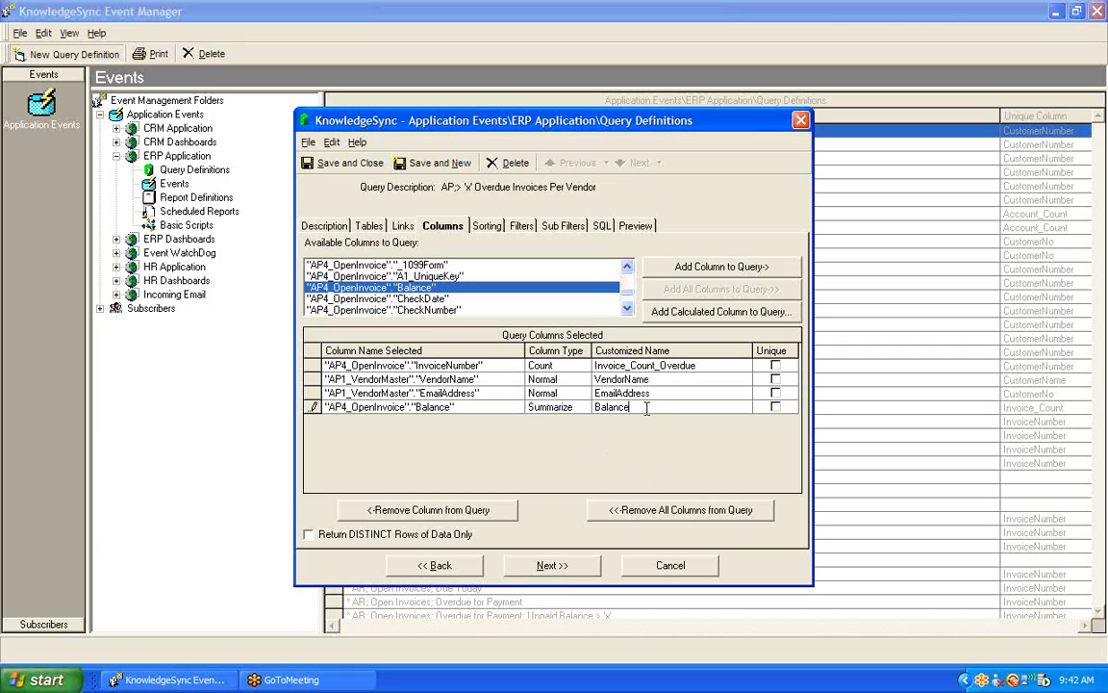
type("_Overdue")
- Preview the query with 3 as the overdue invoice threshold, widening the Invoice_Count_Overdue and Balance_Overdue columns
left_click(633, 229)
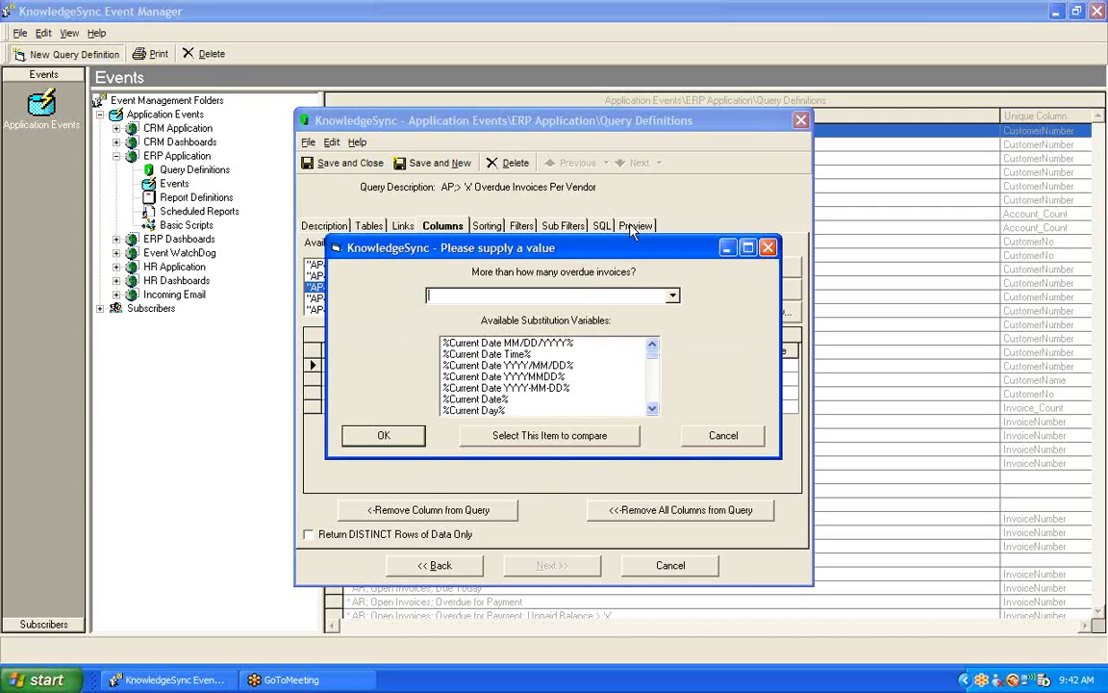
type("3")
left_click(408, 436)
left_click_drag(374, 267, 449, 268)
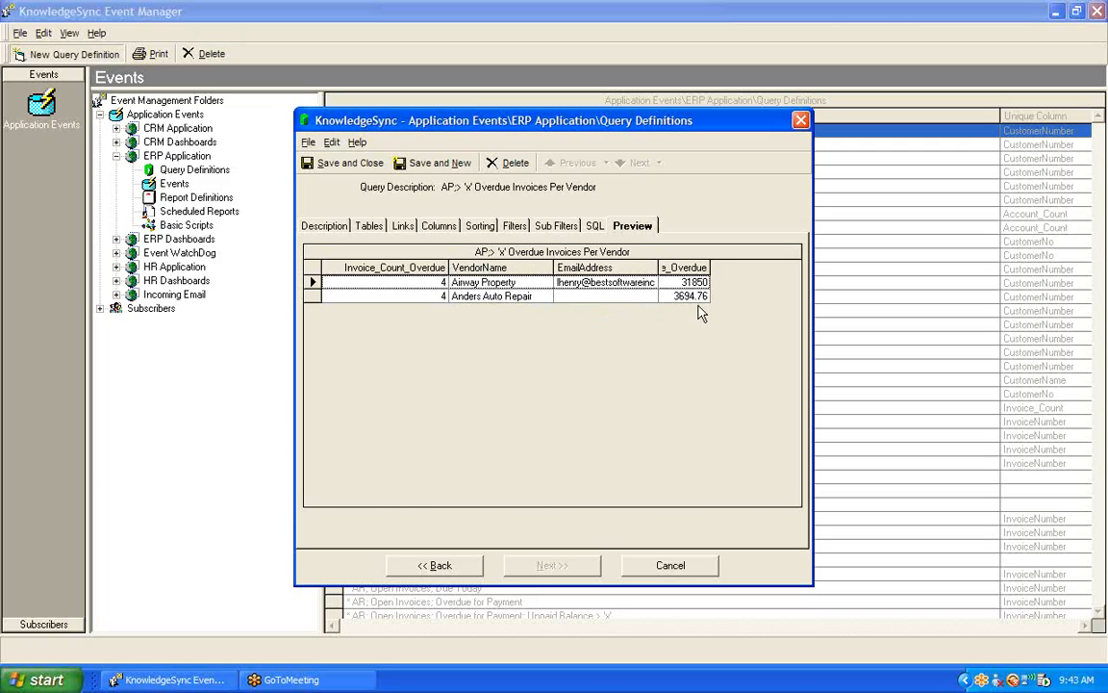
left_click_drag(710, 267, 766, 267)
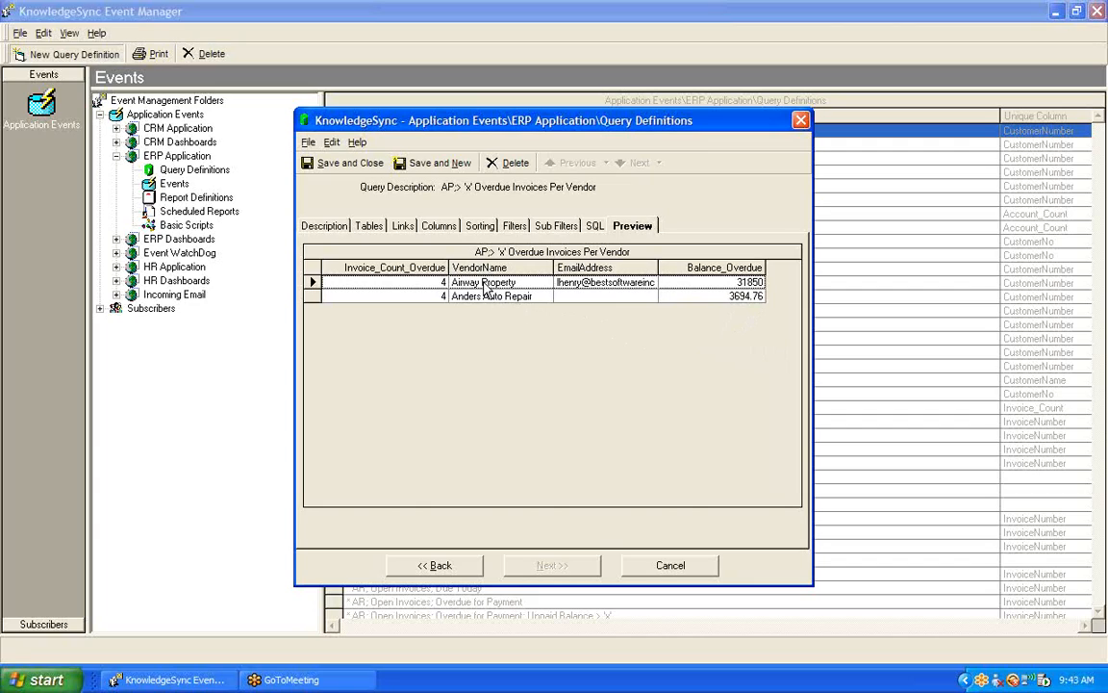
- Go back to the query columns, highlight the InvoiceNumber and Balance rows, and save and close the query definition
left_click(440, 229)
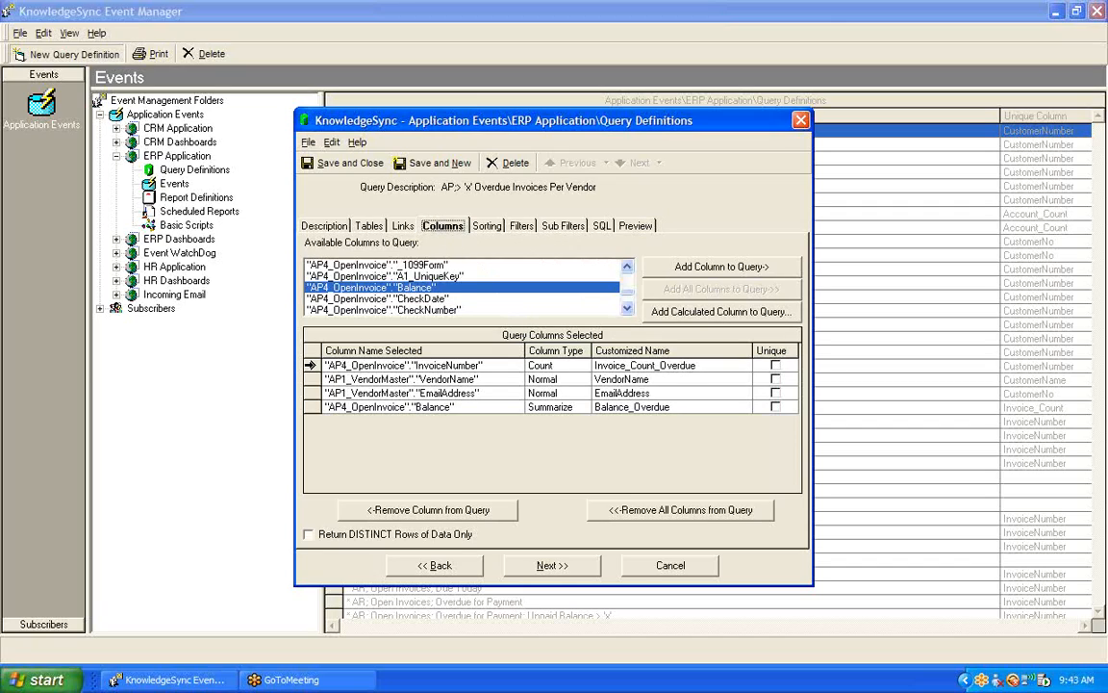
left_click(310, 366)
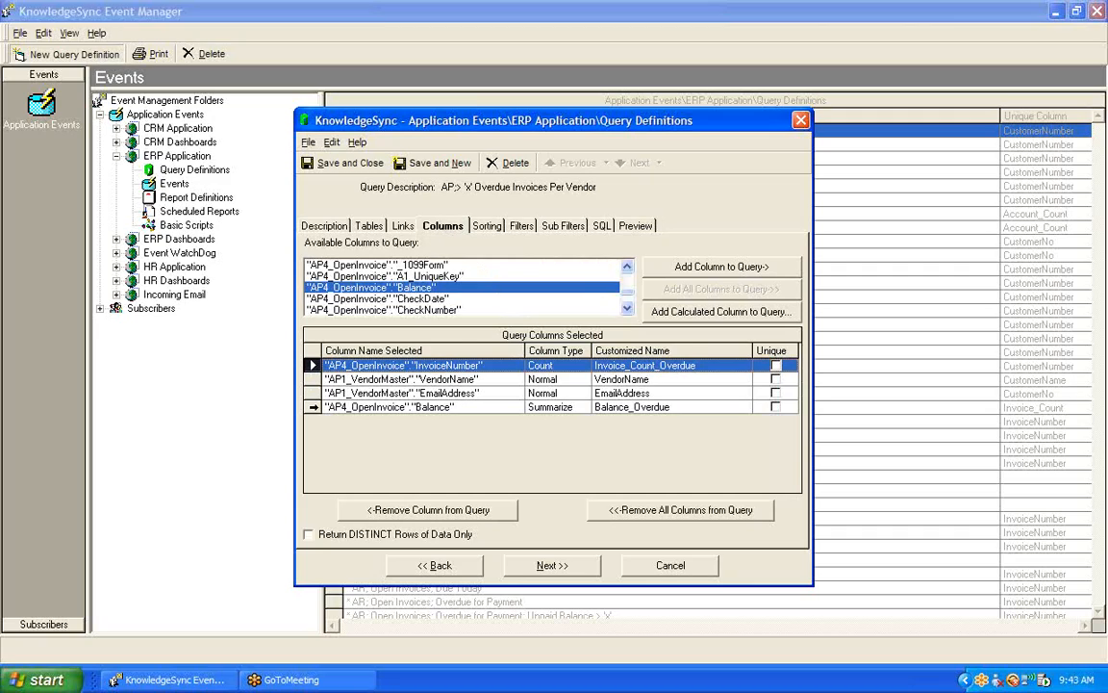
left_click(313, 407)
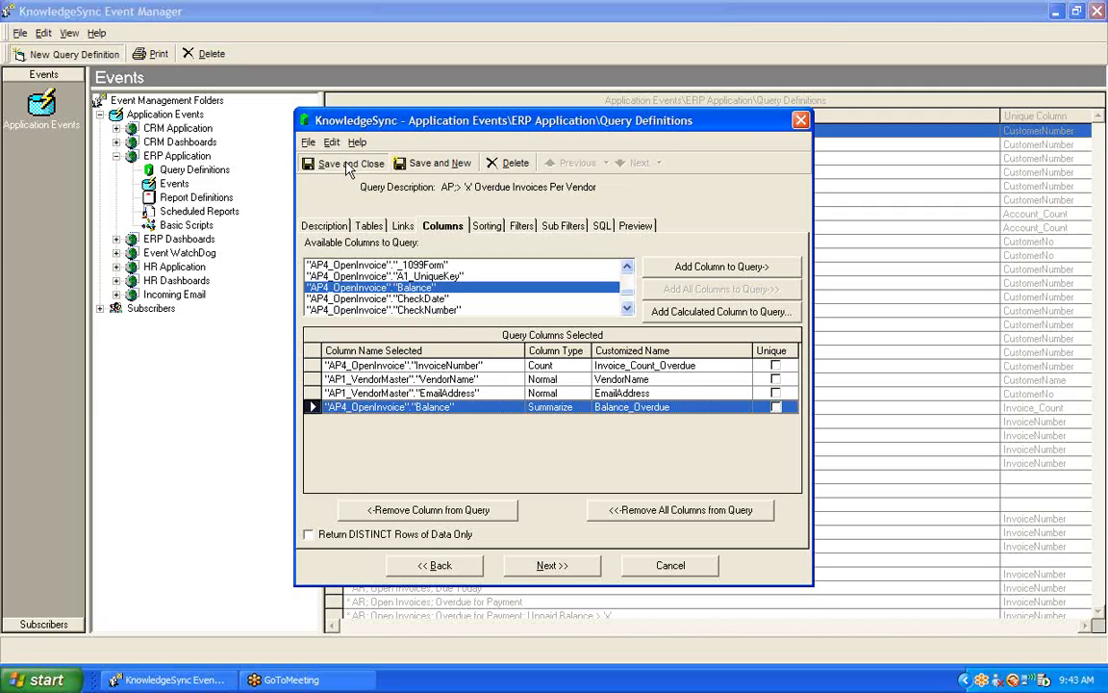
left_click(348, 163)
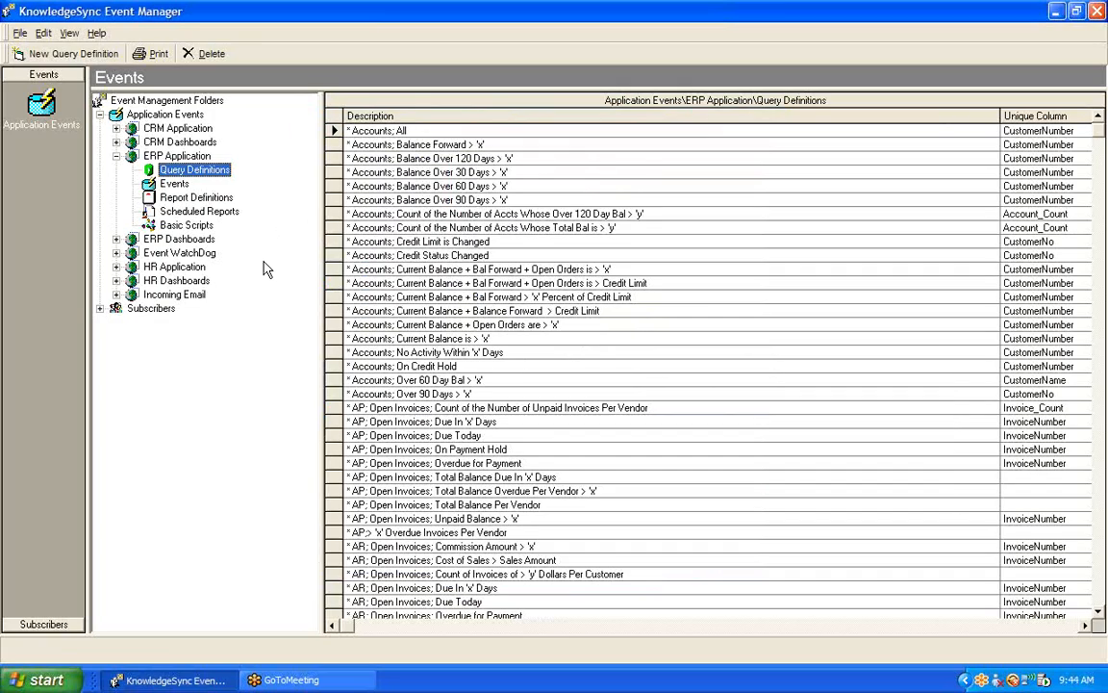
left_click(1094, 42)
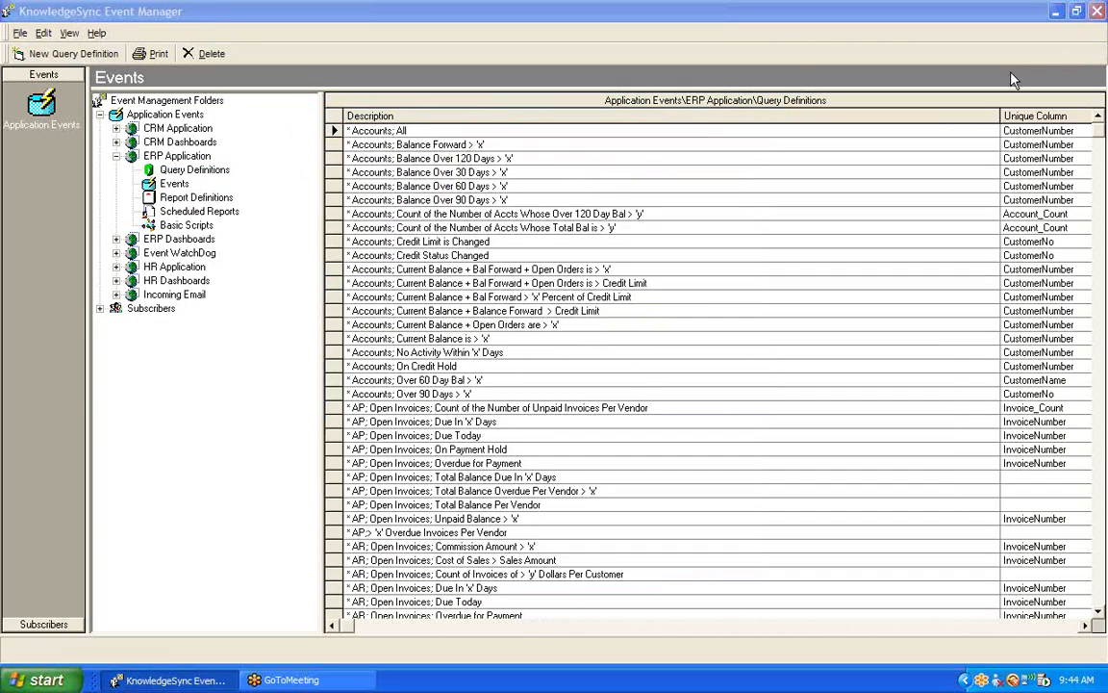